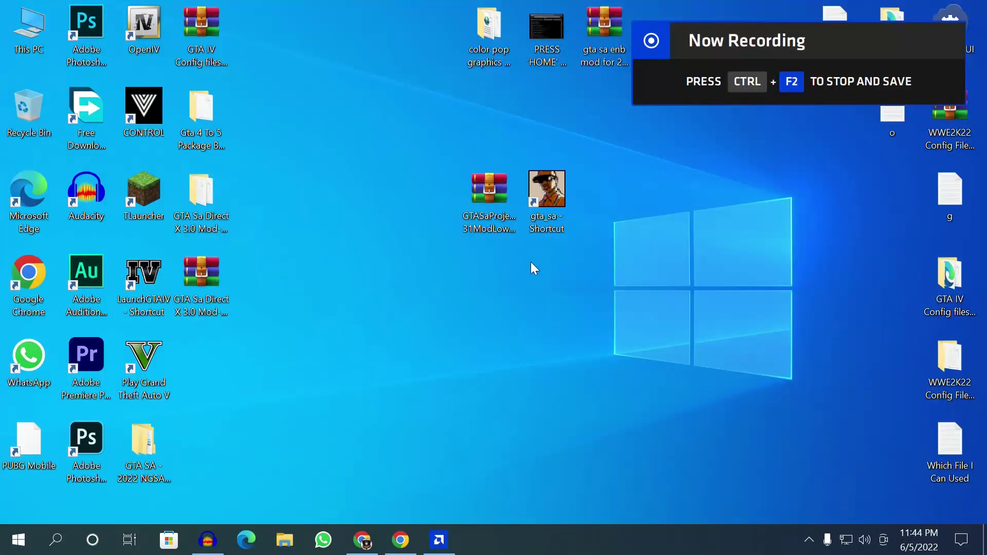
Extract the GTASaProjectJapanRetextured31 archive onto the desktop and place the extracted folder beside the archive.
{"action": "left_click", "coordinate": [492, 199]}
{"action": "right_click", "coordinate": [493, 199]}
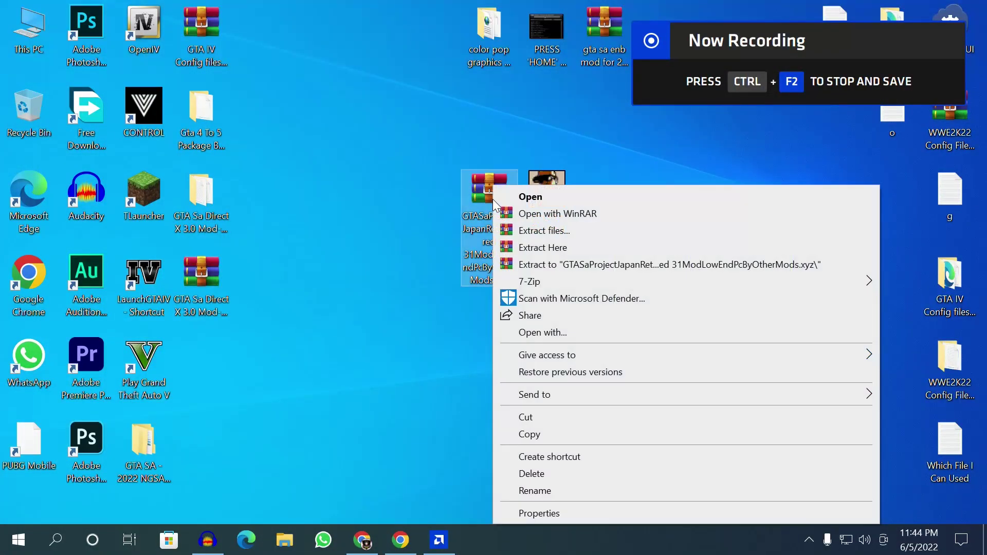
{"action": "left_click", "coordinate": [547, 249]}
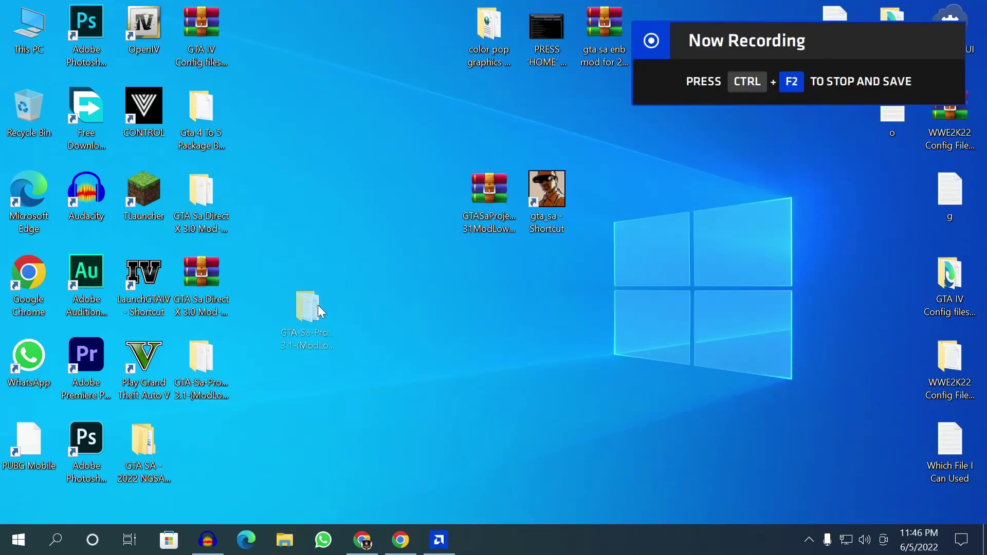
{"action": "left_click_drag", "start_coordinate": [437, 181], "coordinate": [436, 183]}
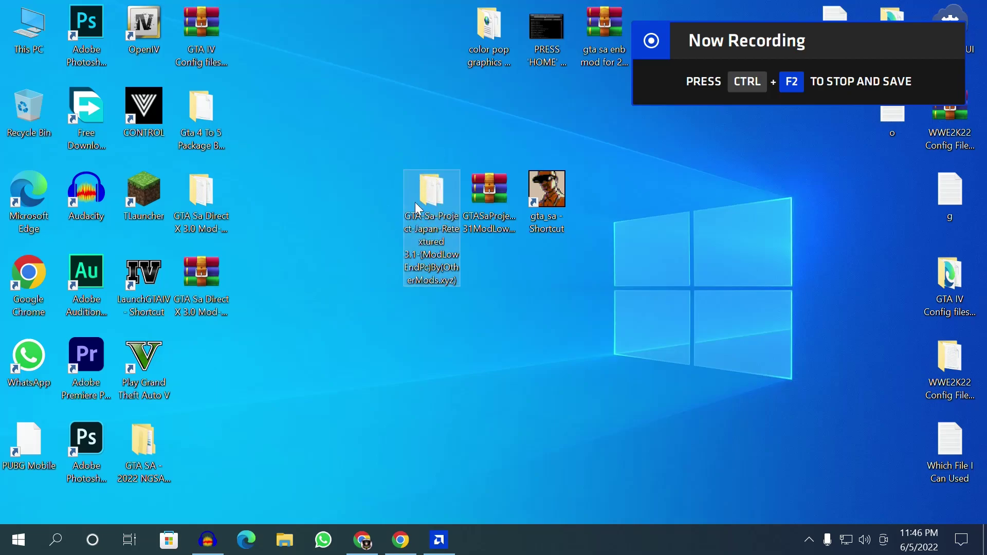
Open the extracted GTA-Sa-Project-Japan-Retextured 3.1 folder, fit its window to half the screen and minimize it.
{"action": "double_click", "coordinate": [445, 198]}
{"action": "left_click_drag", "start_coordinate": [381, 213], "coordinate": [504, 1]}
{"action": "left_click_drag", "start_coordinate": [263, 313], "coordinate": [325, 32]}
{"action": "left_click", "coordinate": [373, 339]}
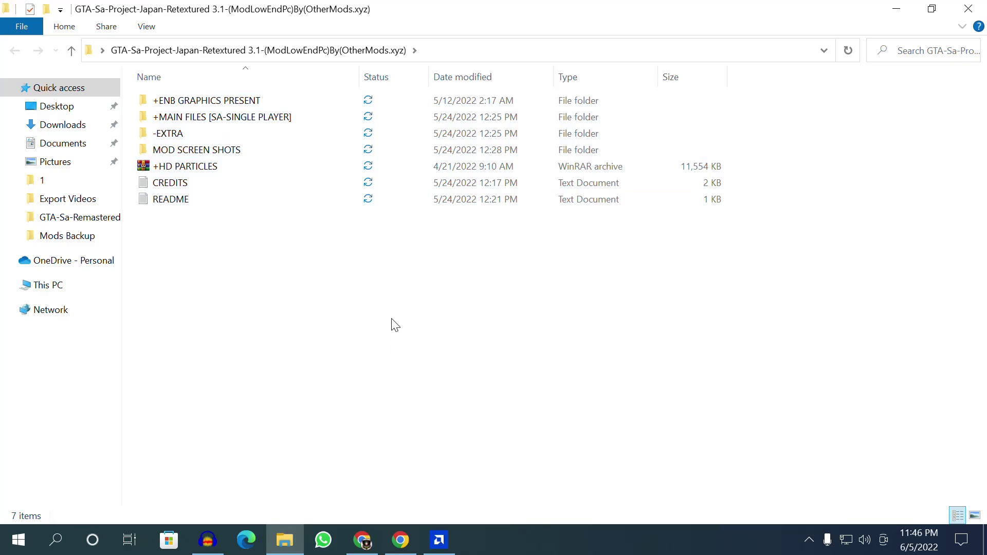
{"action": "key", "text": "super+Down"}
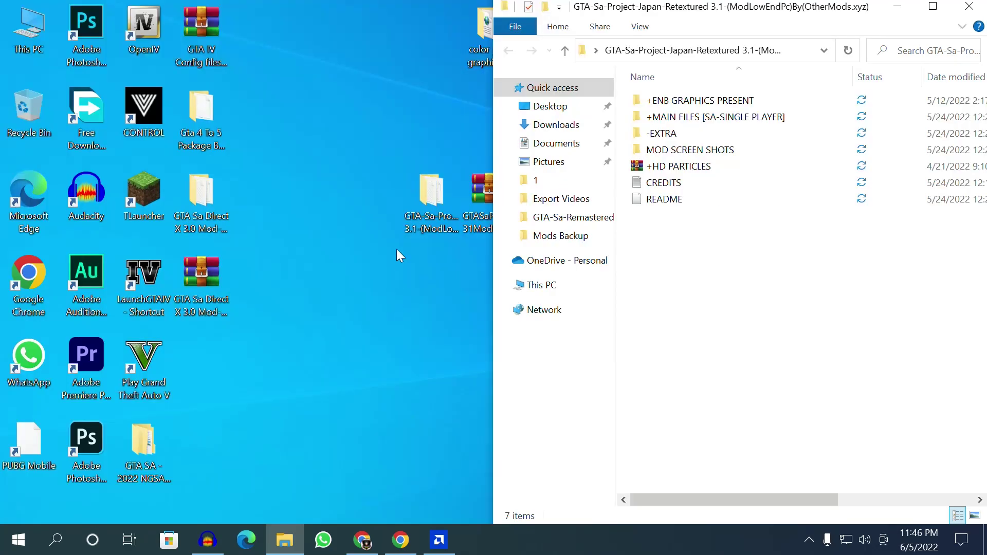
{"action": "left_click", "coordinate": [898, 10]}
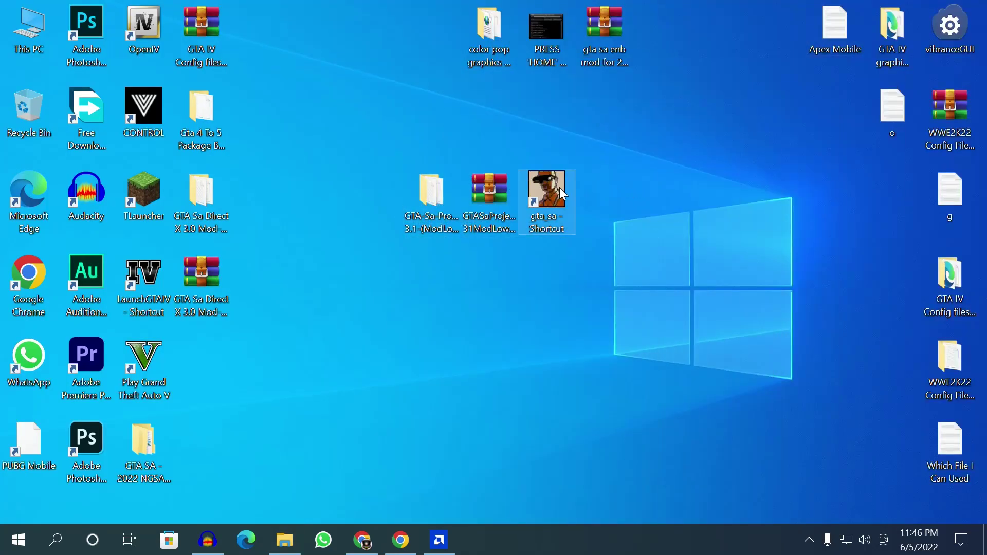
Open the game folder that the gta_sa shortcut points to and fit its window to the other half of the screen.
{"action": "right_click", "coordinate": [559, 187]}
{"action": "left_click", "coordinate": [639, 161]}
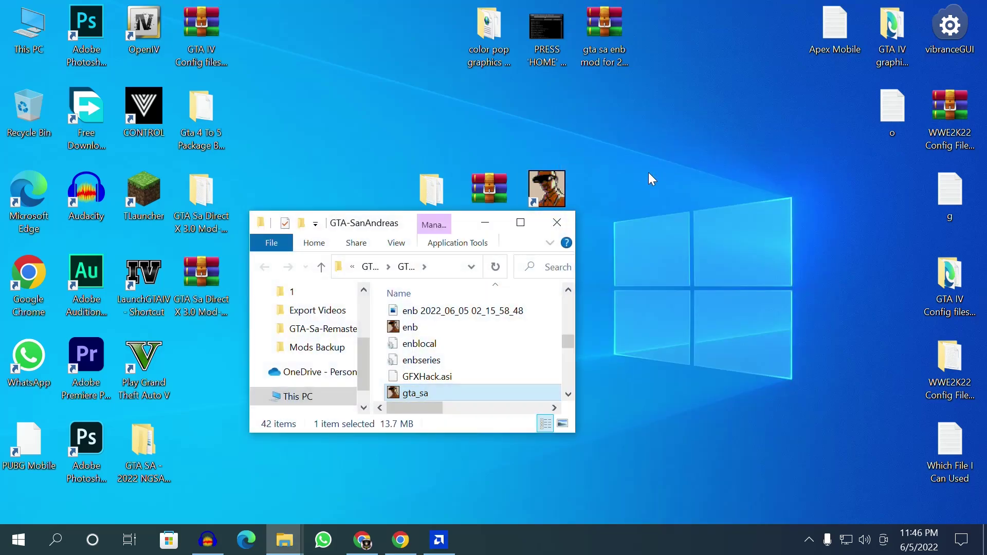
{"action": "key", "text": "super+Up"}
{"action": "left_click", "coordinate": [766, 238]}
{"action": "key", "text": "super+Left"}
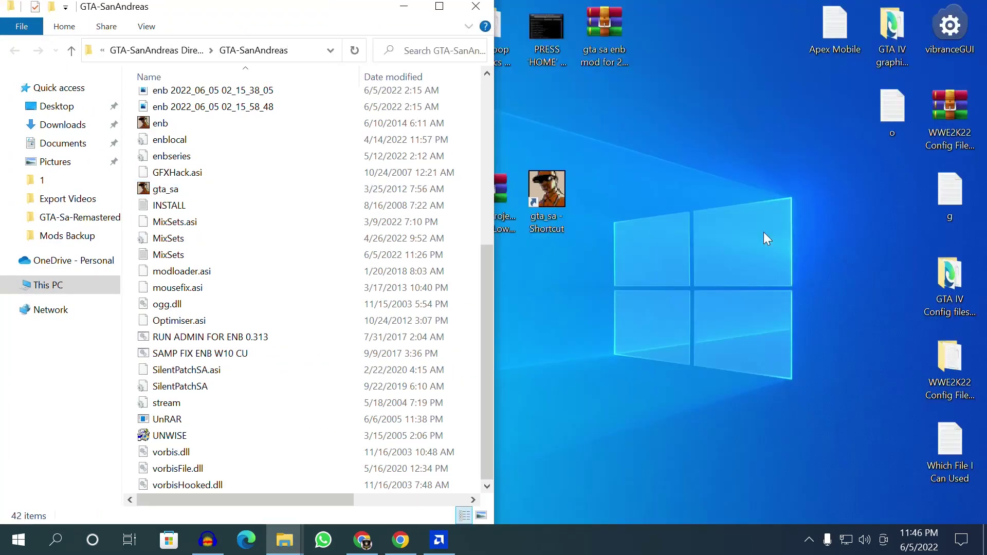
Restore the mod folder window beside the GTA-SanAndreas folder and stretch it to the full screen height.
{"action": "mouse_move", "coordinate": [295, 532]}
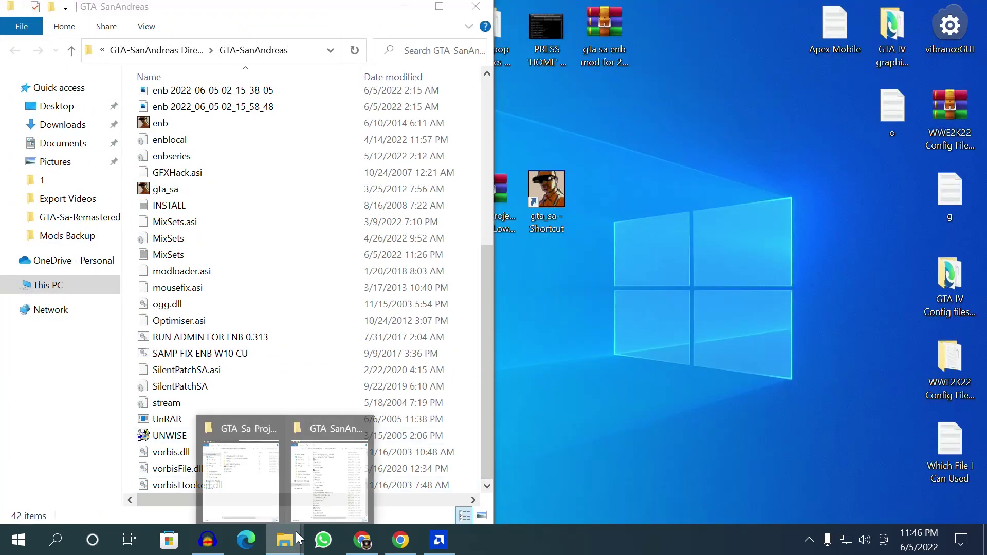
{"action": "left_click", "coordinate": [259, 472]}
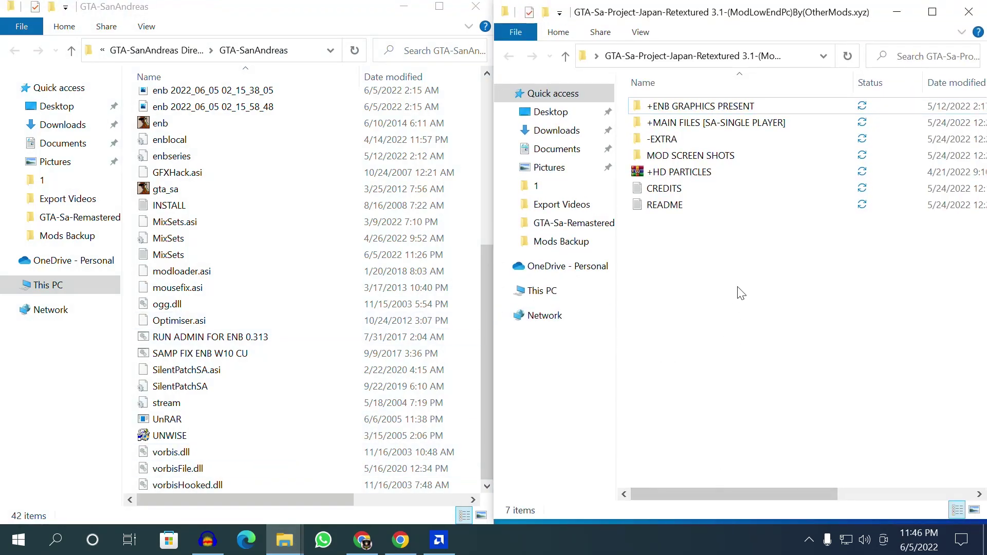
{"action": "scroll", "coordinate": [302, 311], "scroll_direction": "up", "scroll_amount": 6}
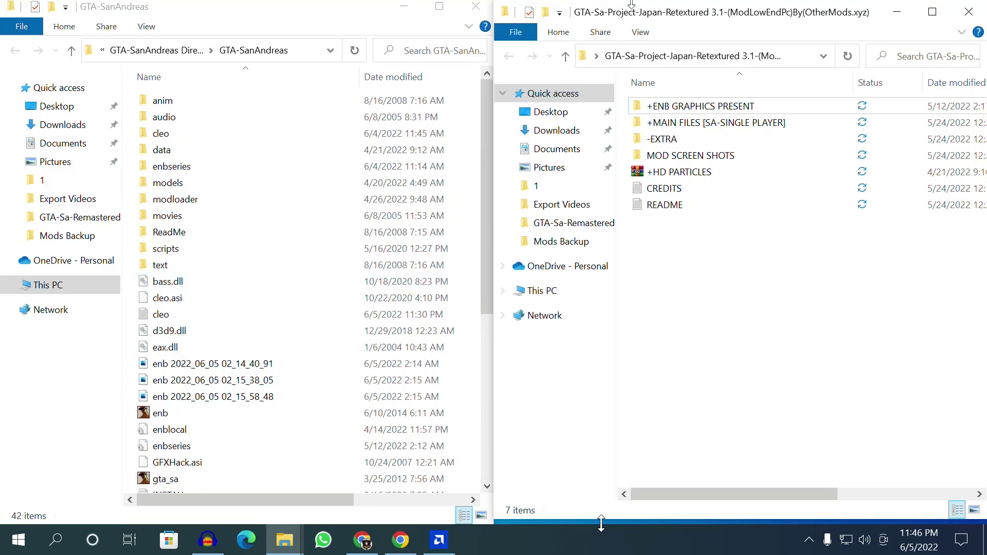
{"action": "left_click_drag", "start_coordinate": [632, 4], "coordinate": [631, 44]}
{"action": "left_click_drag", "start_coordinate": [707, 189], "coordinate": [756, 523]}
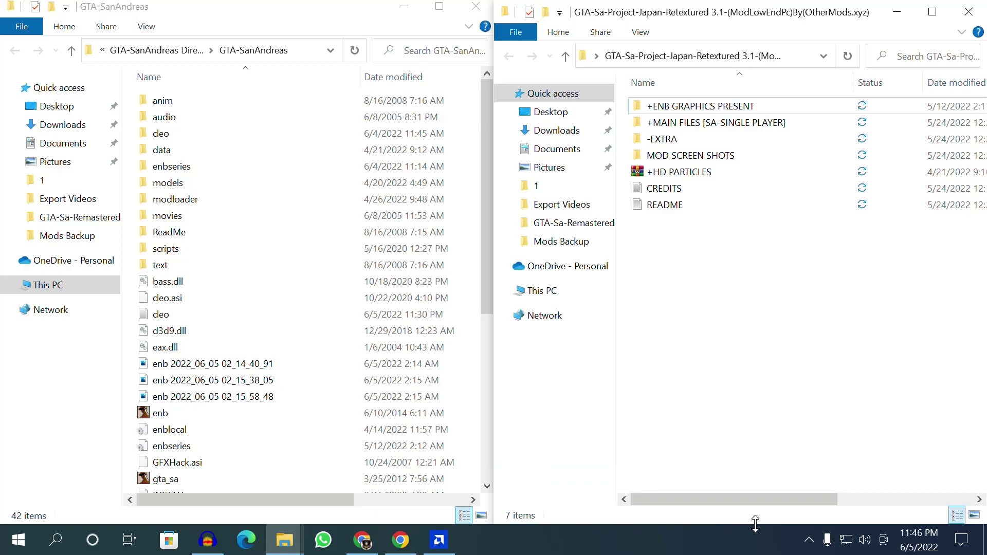
Move everything from the +MAIN FILES [SA-SINGLE PLAYER] folder into the GTA-SanAndreas folder, replacing the files with the same names.
{"action": "double_click", "coordinate": [712, 127]}
{"action": "left_click_drag", "start_coordinate": [723, 435], "coordinate": [699, 103]}
{"action": "right_click", "coordinate": [697, 163]}
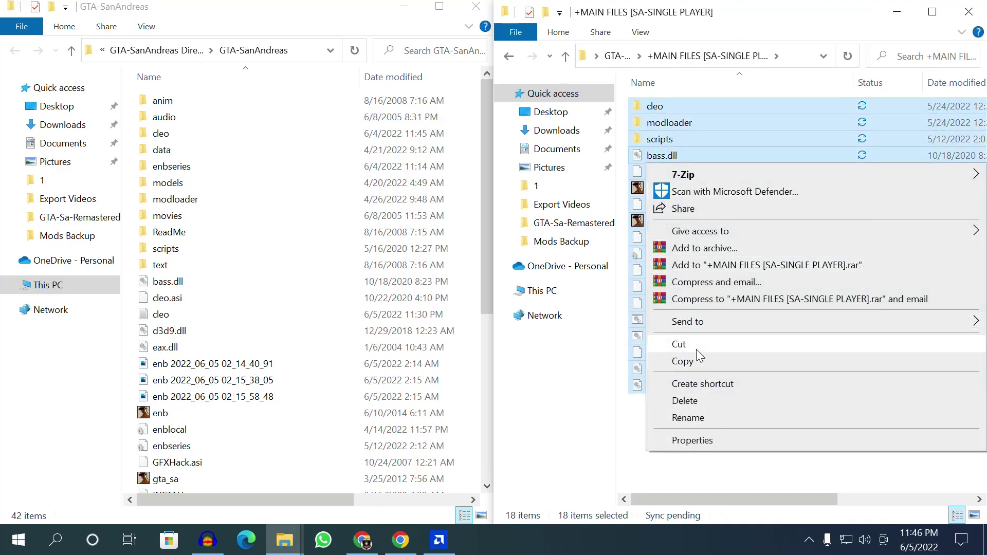
{"action": "left_click", "coordinate": [697, 343]}
{"action": "right_click", "coordinate": [132, 242]}
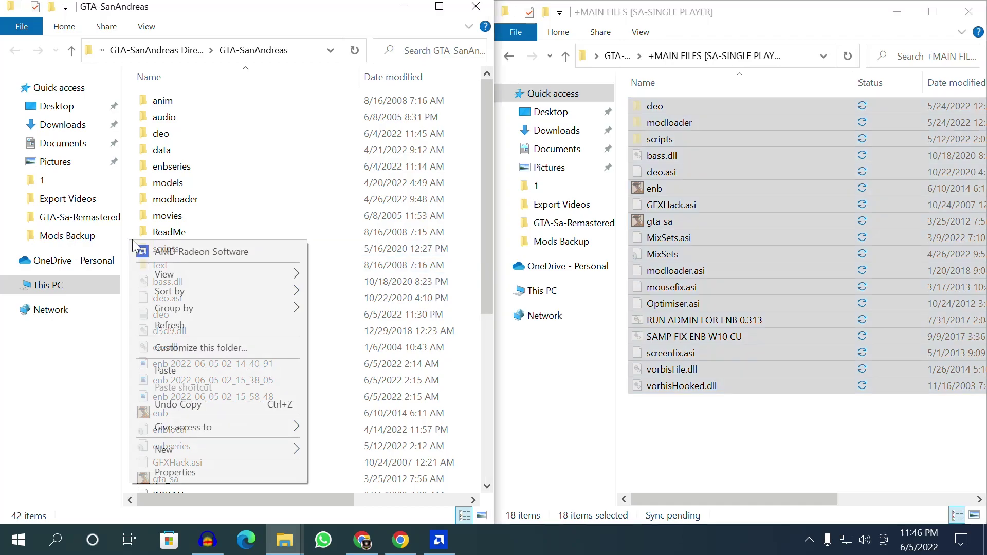
{"action": "left_click", "coordinate": [209, 369]}
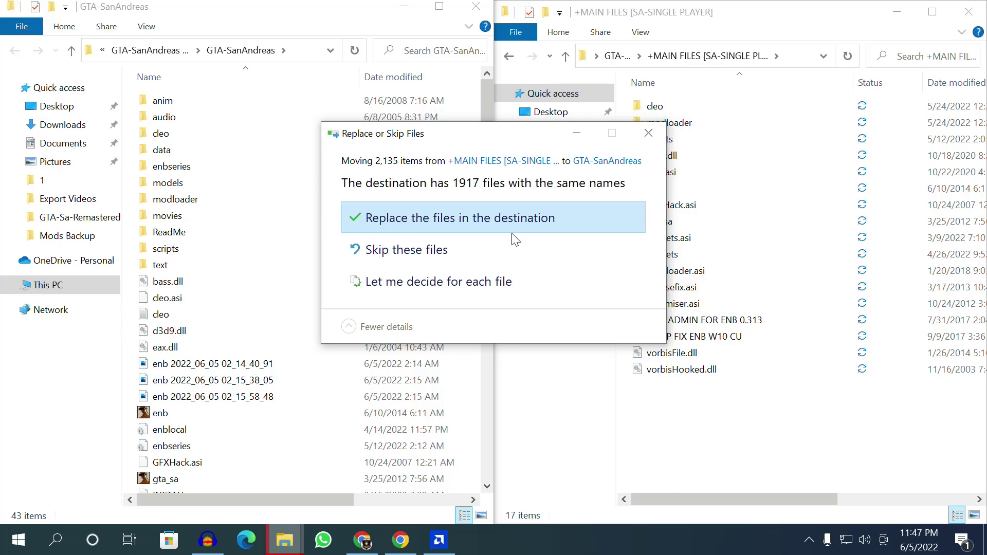
{"action": "left_click", "coordinate": [430, 229]}
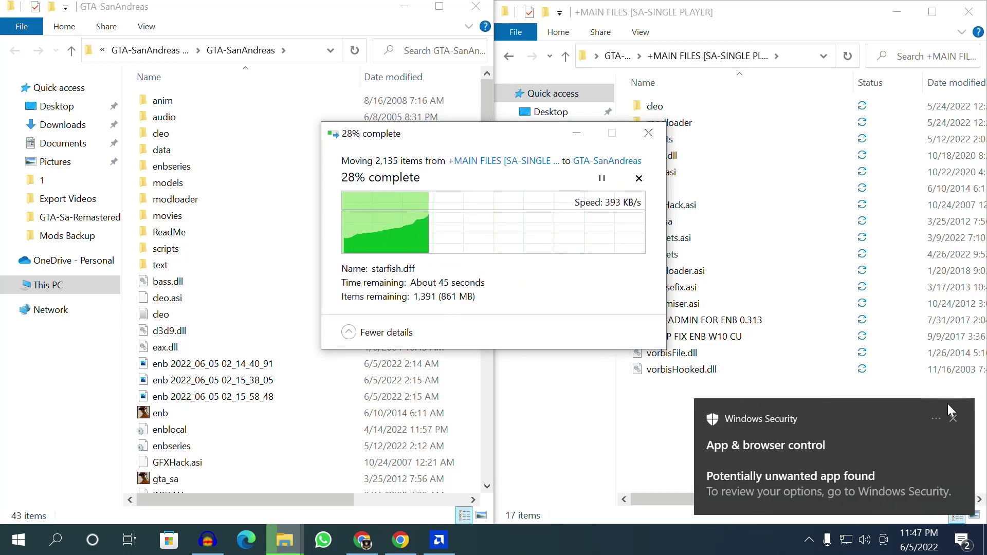
{"action": "left_click", "coordinate": [954, 417]}
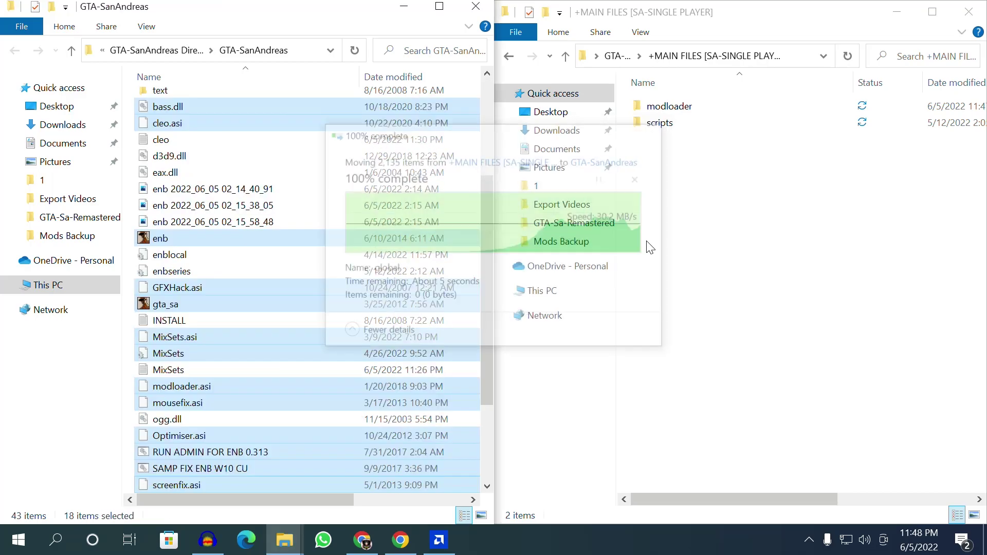
Return to the main mod folder and open -DIRECT RENDER [SINGLE PLAYER] inside +ENB GRAPHICS PRESENT.
{"action": "left_click", "coordinate": [509, 57]}
{"action": "left_click", "coordinate": [717, 106]}
{"action": "left_click", "coordinate": [135, 243]}
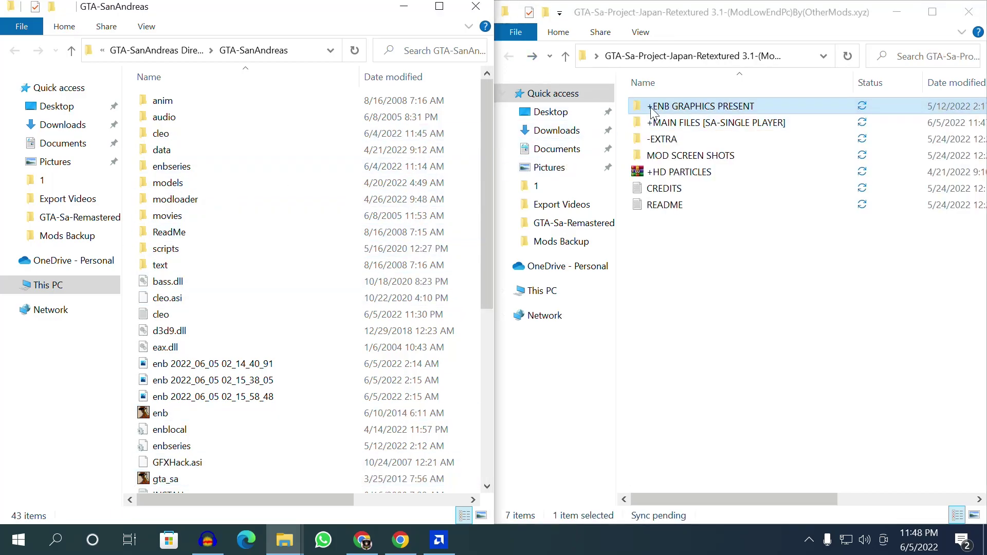
{"action": "double_click", "coordinate": [654, 110]}
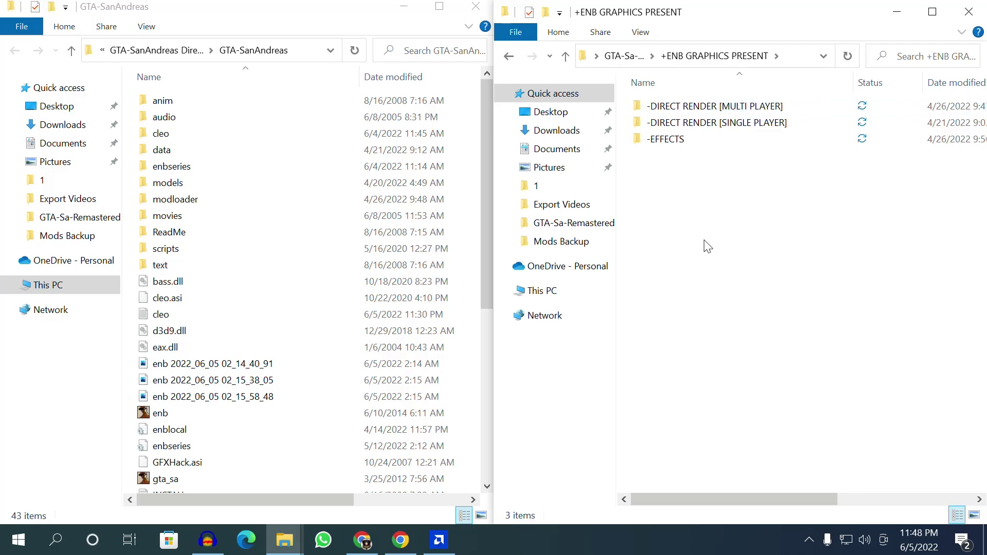
{"action": "left_click", "coordinate": [684, 124]}
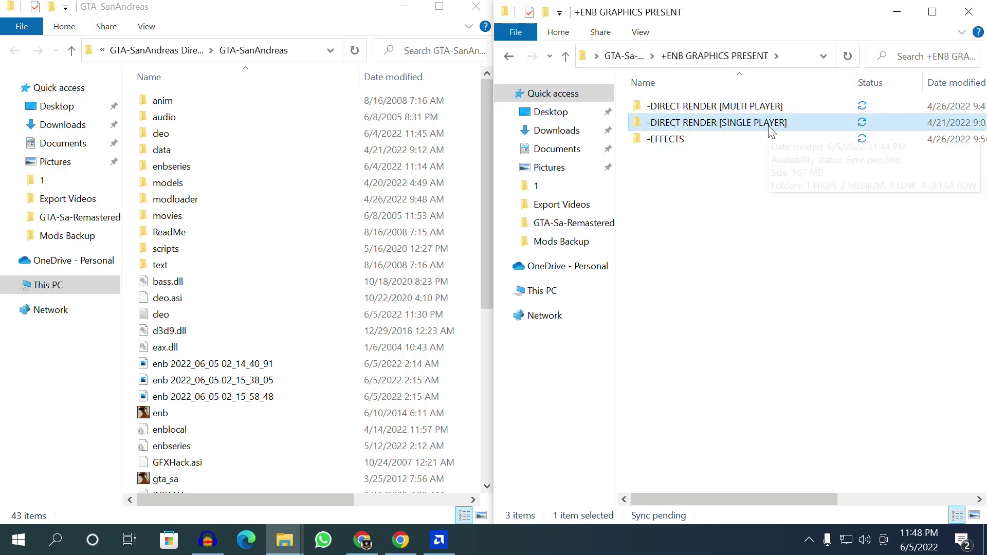
{"action": "left_click", "coordinate": [718, 109]}
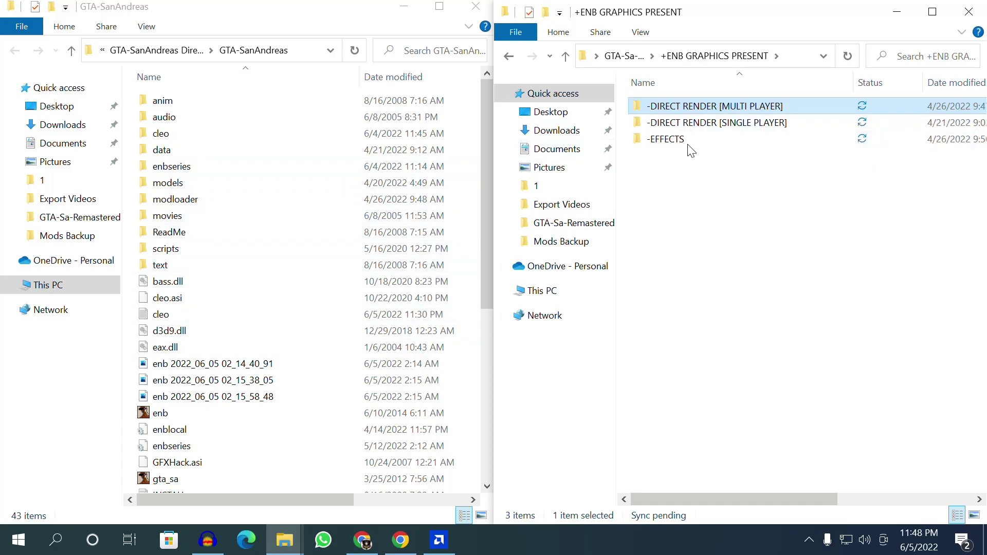
{"action": "double_click", "coordinate": [691, 124]}
{"action": "left_click_drag", "start_coordinate": [711, 265], "coordinate": [720, 93]}
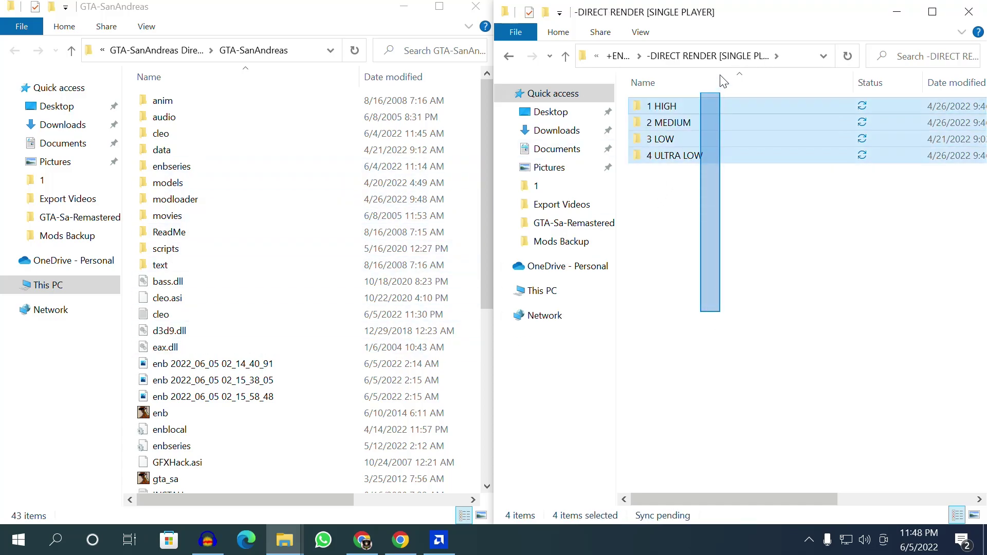
{"action": "left_click", "coordinate": [699, 205]}
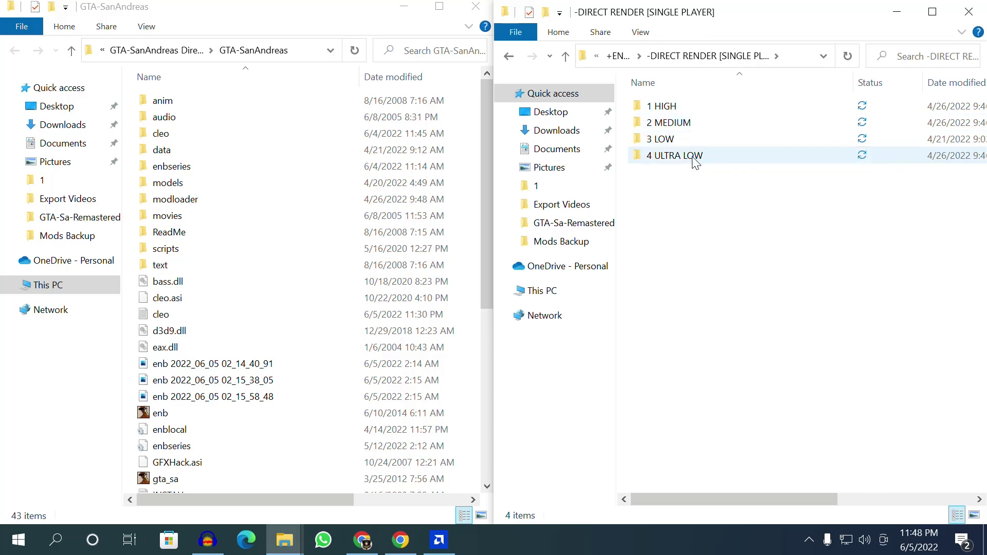
{"action": "left_click_drag", "start_coordinate": [722, 265], "coordinate": [730, 67]}
{"action": "left_click", "coordinate": [734, 217]}
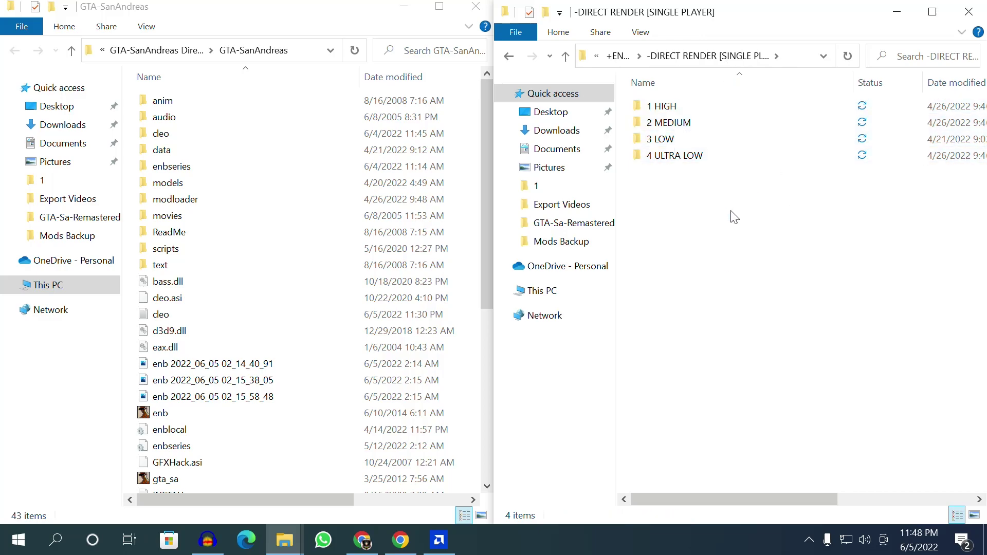
{"action": "left_click_drag", "start_coordinate": [748, 309], "coordinate": [751, 10]}
{"action": "left_click", "coordinate": [692, 292]}
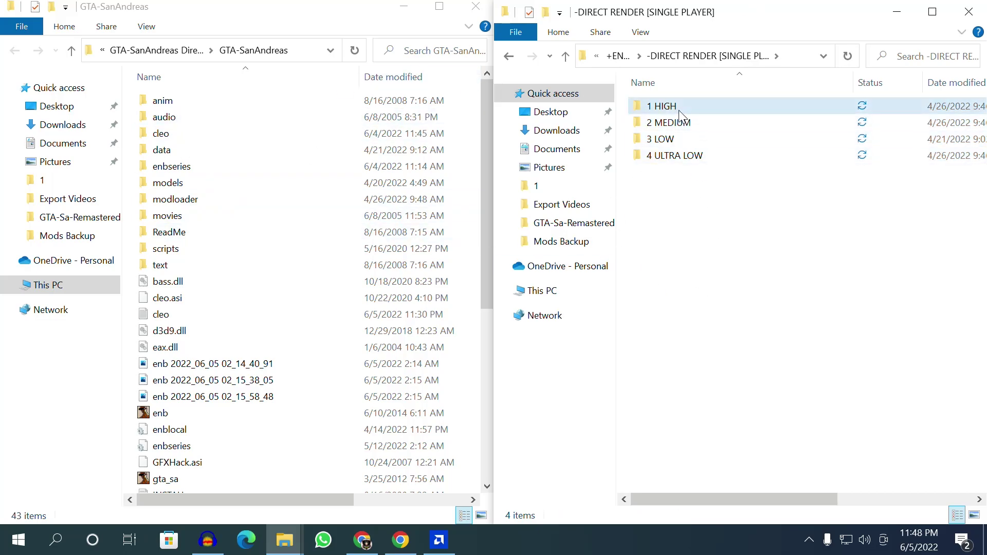
Copy everything from the 1 HIGH preset folder into the GTA-SanAndreas folder, replacing the files with the same names.
{"action": "double_click", "coordinate": [679, 110]}
{"action": "left_click_drag", "start_coordinate": [735, 341], "coordinate": [741, 73]}
{"action": "right_click", "coordinate": [680, 159]}
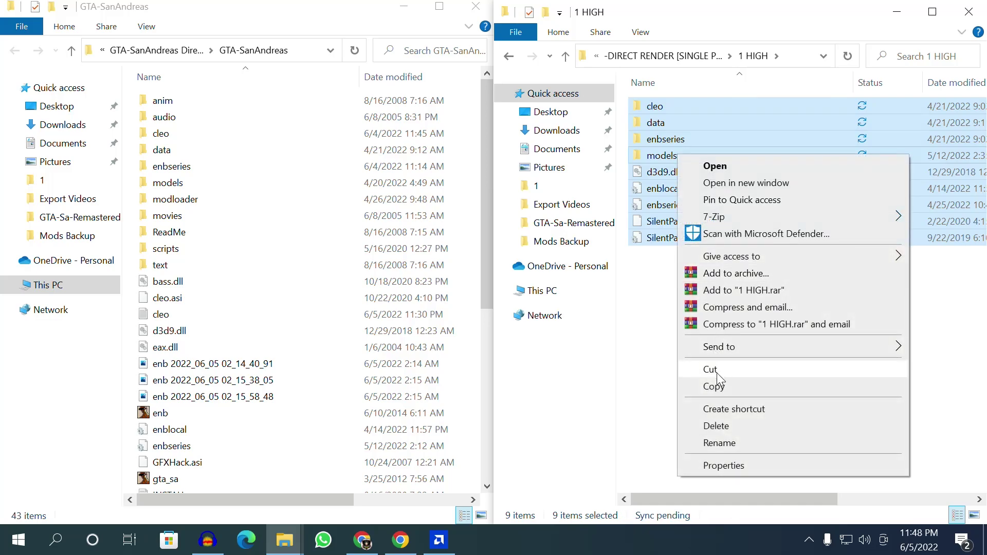
{"action": "left_click", "coordinate": [707, 387]}
{"action": "right_click", "coordinate": [140, 190]}
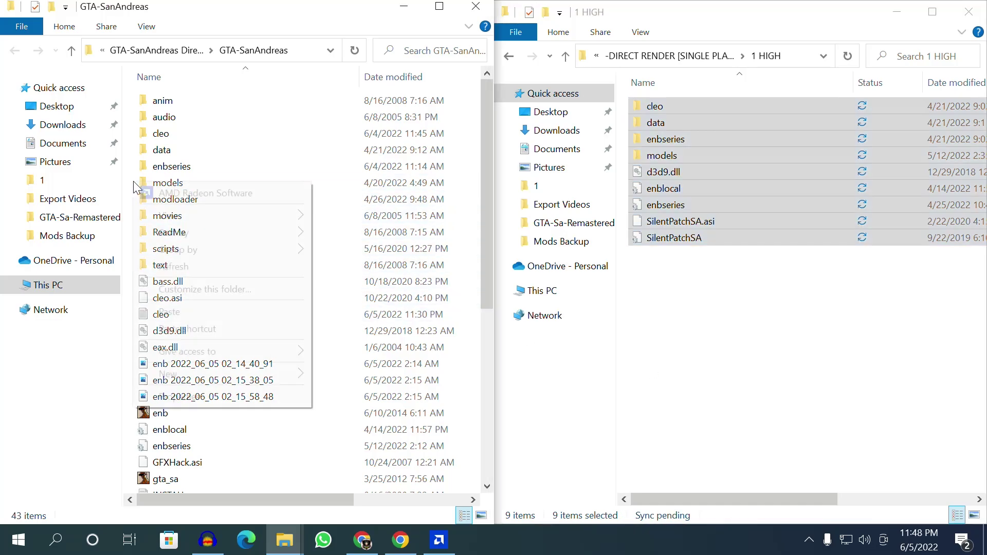
{"action": "left_click", "coordinate": [198, 314]}
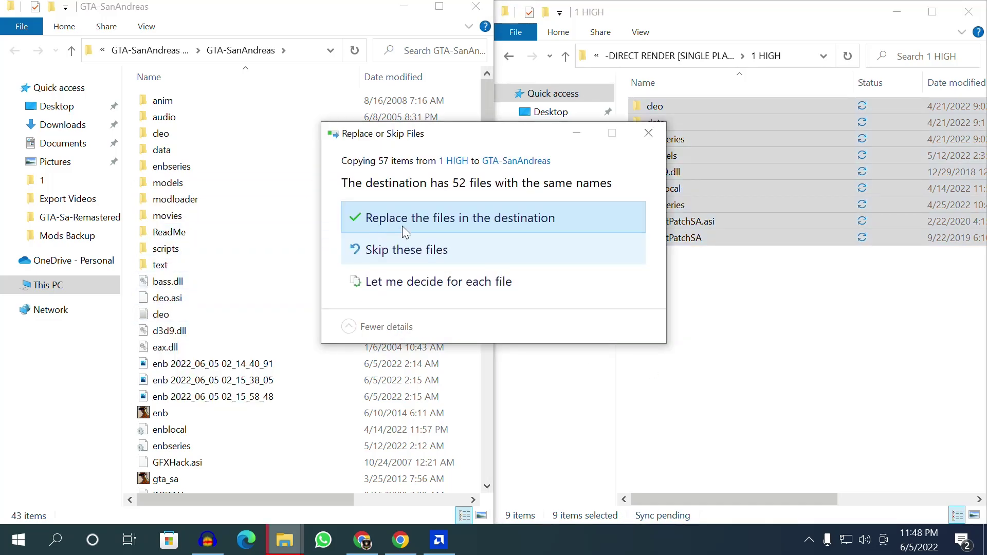
{"action": "left_click", "coordinate": [422, 220]}
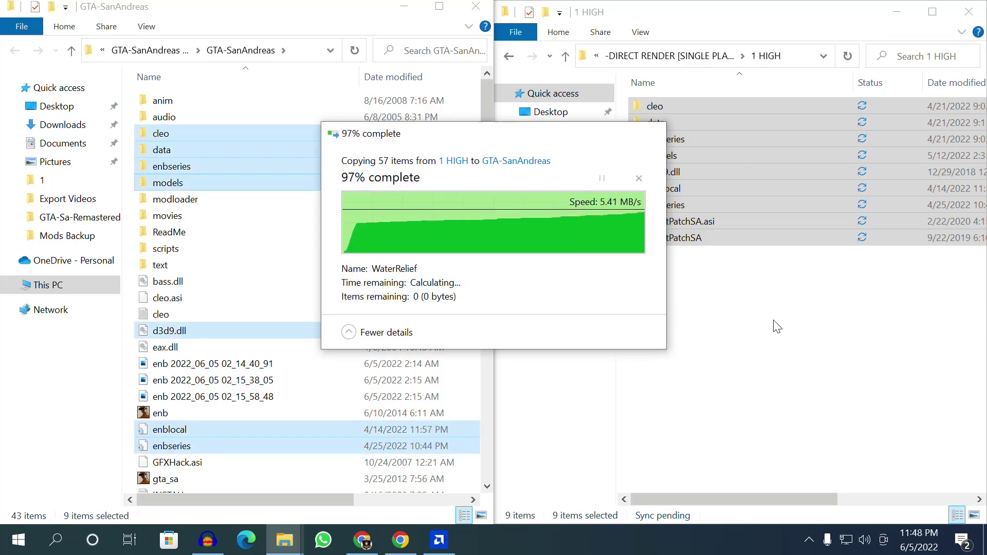
Go back up to the main mod folder and open the VIBRANT folder under -EFFECTS in +ENB GRAPHICS PRESENT.
{"action": "left_click", "coordinate": [565, 56]}
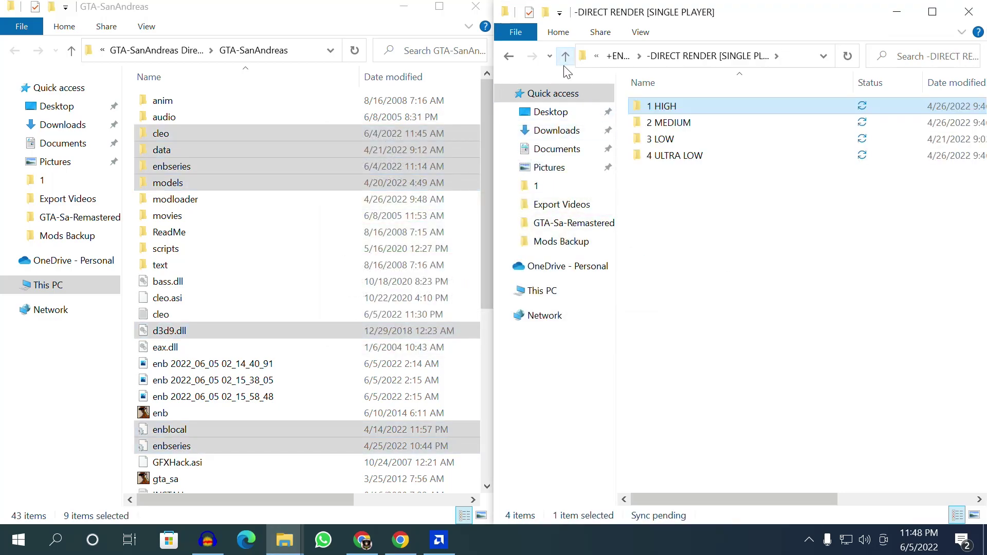
{"action": "left_click", "coordinate": [566, 57]}
{"action": "left_click", "coordinate": [566, 57]}
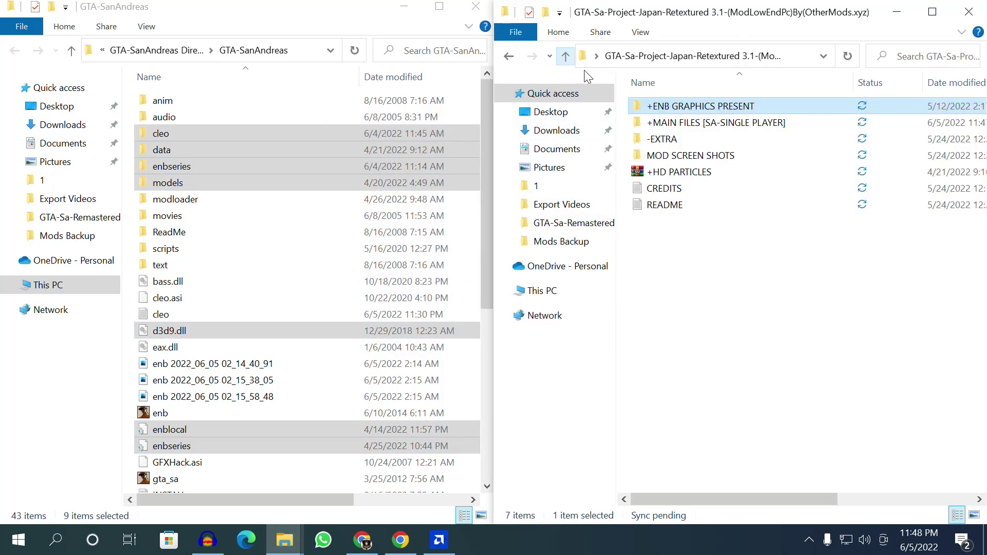
{"action": "double_click", "coordinate": [708, 109]}
{"action": "double_click", "coordinate": [714, 140]}
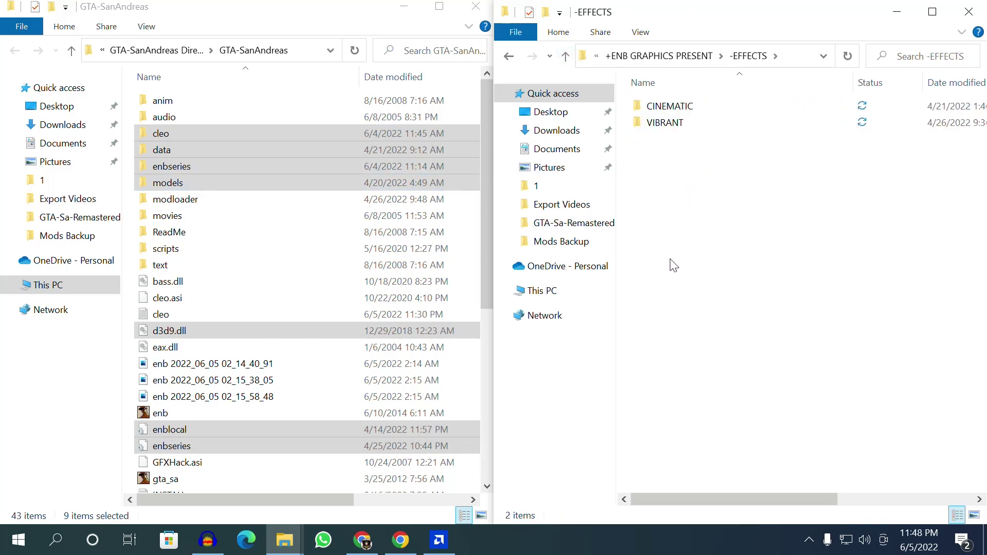
{"action": "left_click_drag", "start_coordinate": [673, 265], "coordinate": [708, 66]}
{"action": "left_click", "coordinate": [739, 229]}
{"action": "left_click", "coordinate": [700, 108]}
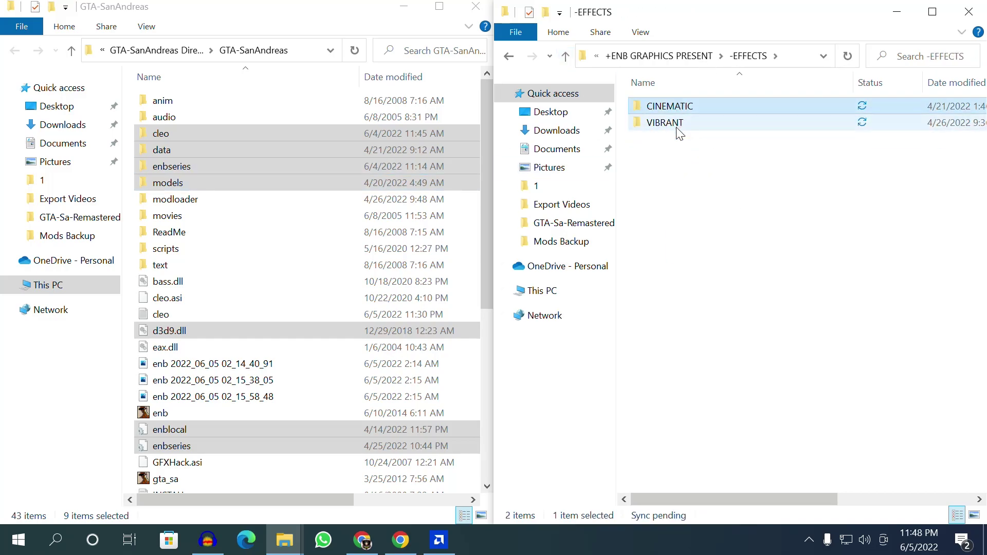
{"action": "left_click", "coordinate": [677, 127]}
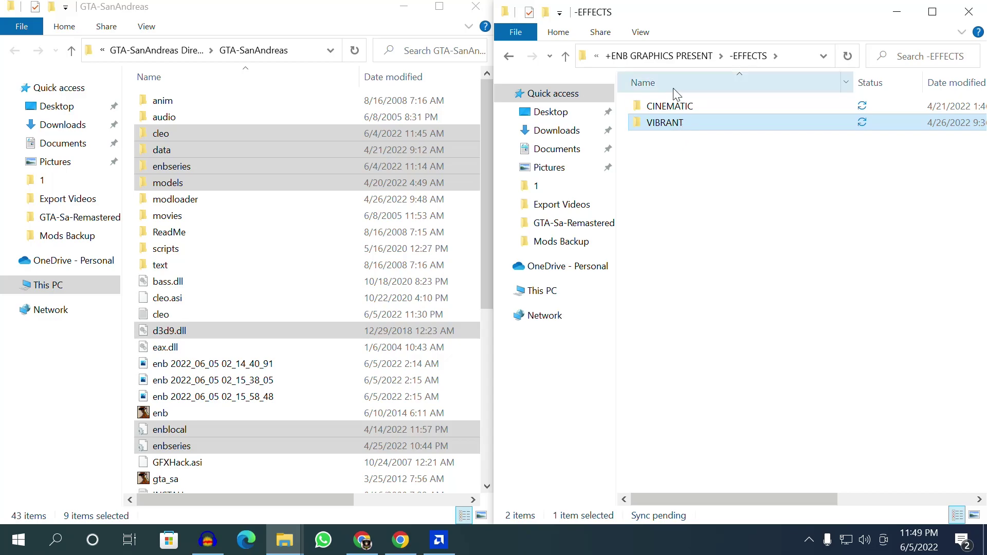
{"action": "double_click", "coordinate": [668, 126]}
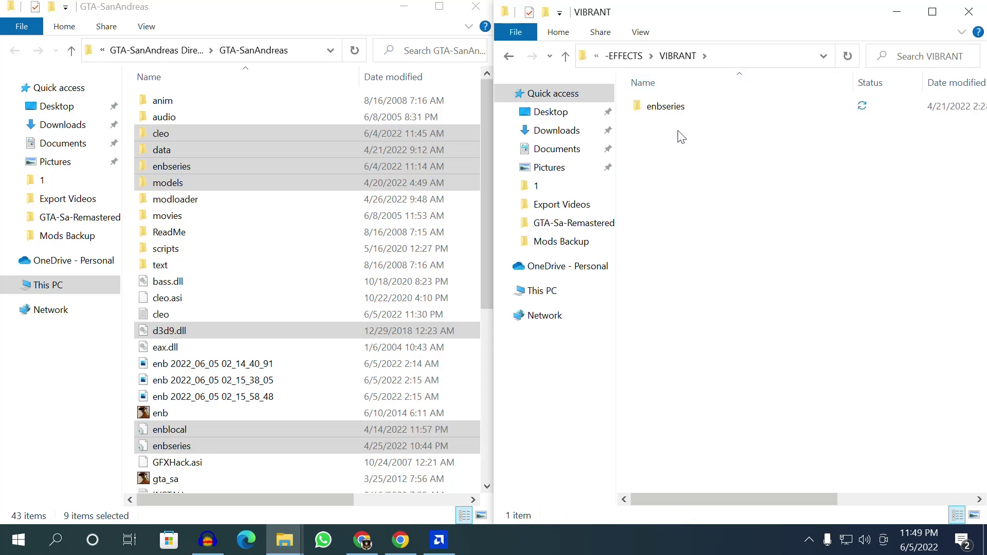
Copy the enbseries folder from VIBRANT into the GTA-SanAndreas folder, replacing the files with the same names.
{"action": "right_click", "coordinate": [666, 106]}
{"action": "left_click", "coordinate": [700, 387]}
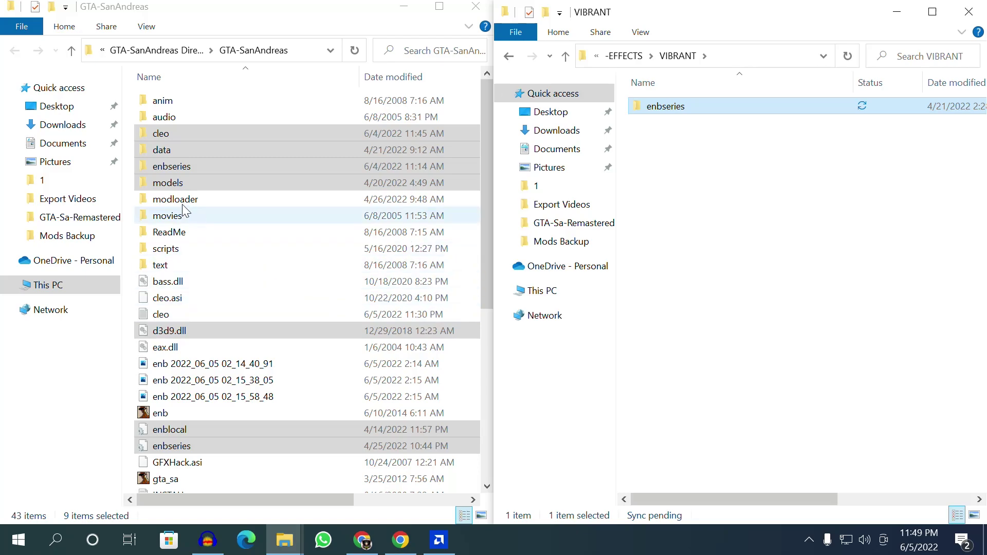
{"action": "right_click", "coordinate": [137, 200]}
{"action": "left_click", "coordinate": [209, 329]}
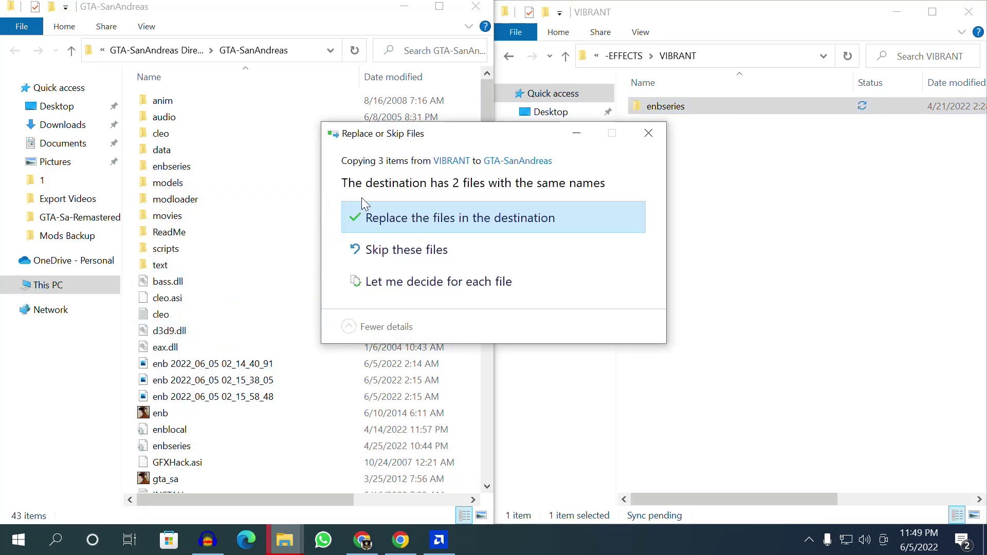
{"action": "left_click", "coordinate": [360, 218]}
Go back up to the main mod folder and open DEPTH OF FIELD [FOR SCREEN SHOTS] inside -EXTRA.
{"action": "left_click", "coordinate": [566, 56]}
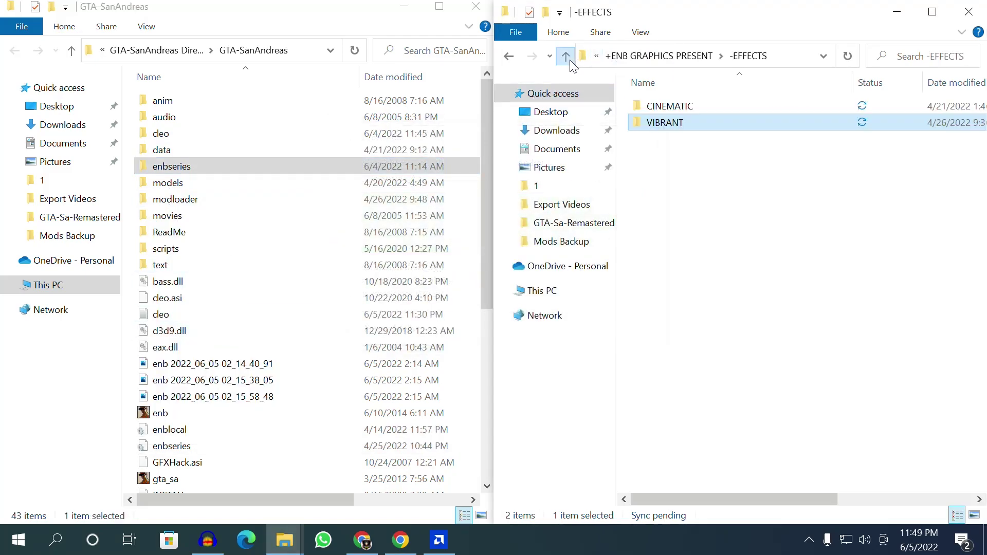
{"action": "left_click", "coordinate": [565, 56]}
{"action": "left_click", "coordinate": [566, 55]}
{"action": "left_click", "coordinate": [566, 55]}
{"action": "double_click", "coordinate": [773, 488]}
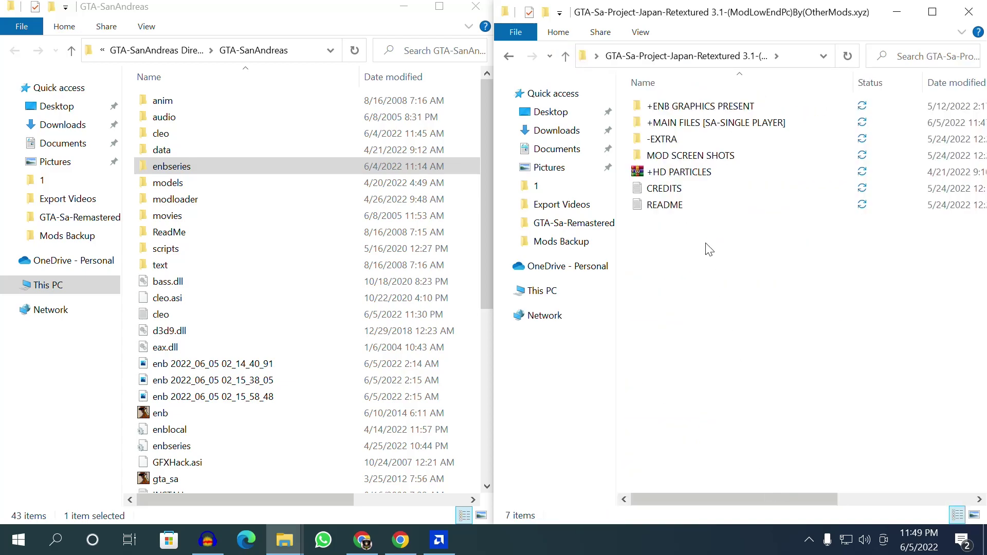
{"action": "double_click", "coordinate": [693, 143]}
{"action": "left_click", "coordinate": [662, 107]}
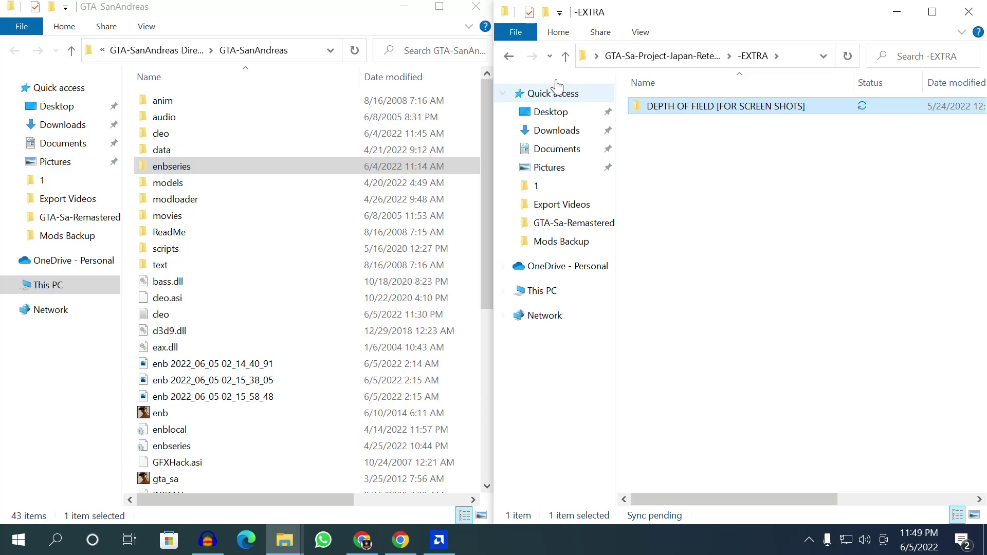
{"action": "double_click", "coordinate": [661, 107]}
Copy the depth of field enbseries folder into the GTA-SanAndreas folder, replacing the files with the same names.
{"action": "right_click", "coordinate": [653, 107]}
{"action": "left_click", "coordinate": [689, 394]}
{"action": "right_click", "coordinate": [126, 232]}
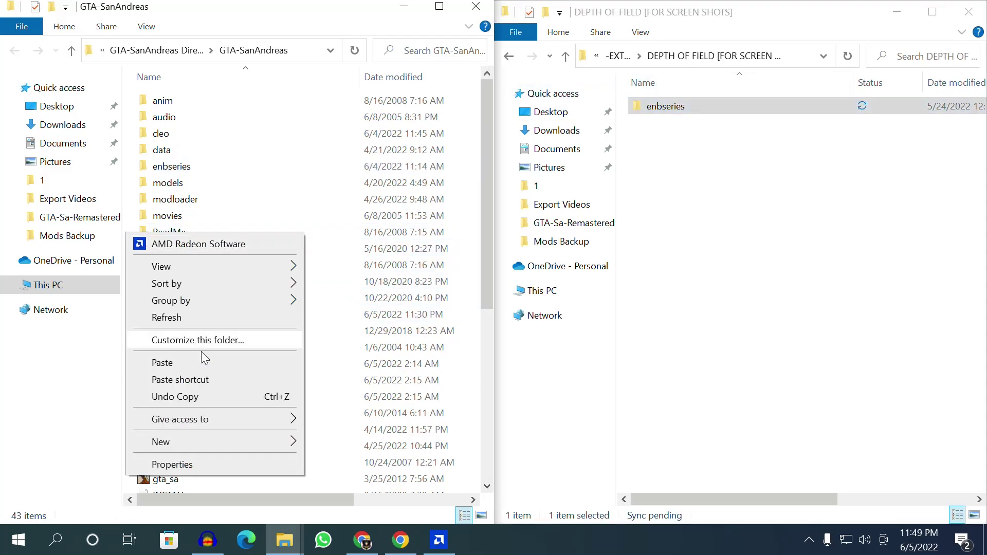
{"action": "left_click", "coordinate": [239, 363]}
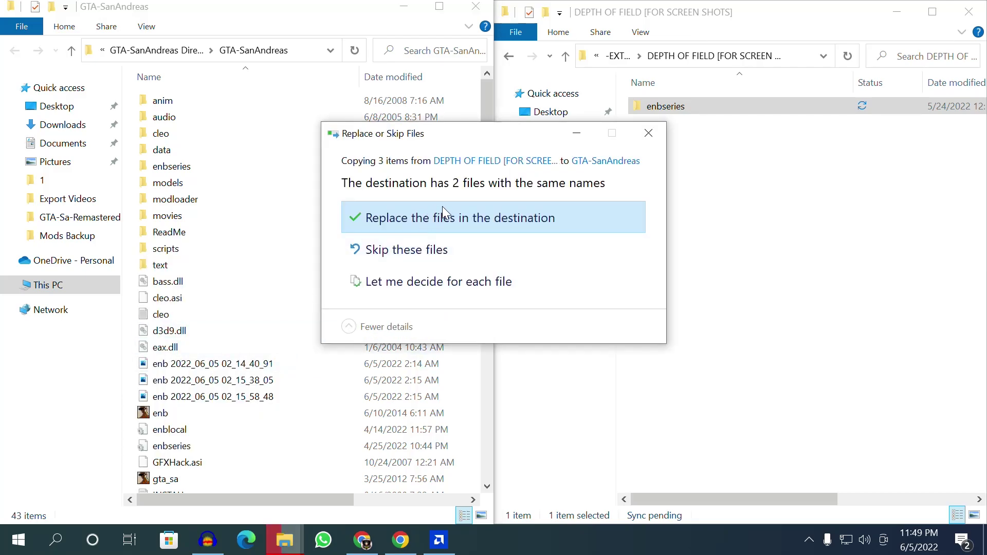
{"action": "left_click", "coordinate": [441, 212]}
Return to the main mod folder and open the +HD PARTICLES archive.
{"action": "left_click", "coordinate": [567, 56]}
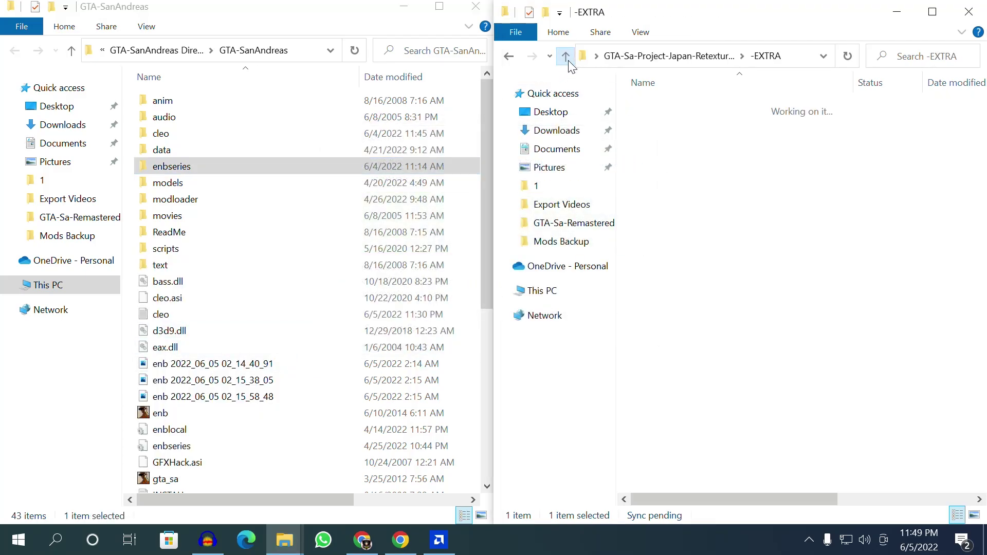
{"action": "left_click", "coordinate": [567, 57]}
{"action": "left_click", "coordinate": [696, 175]}
{"action": "right_click", "coordinate": [673, 177]}
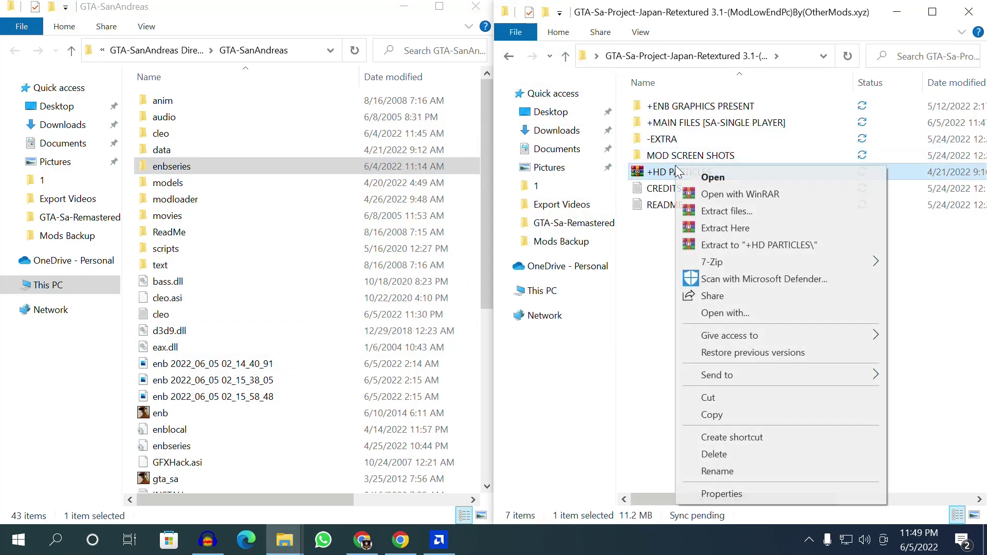
{"action": "left_click", "coordinate": [704, 180]}
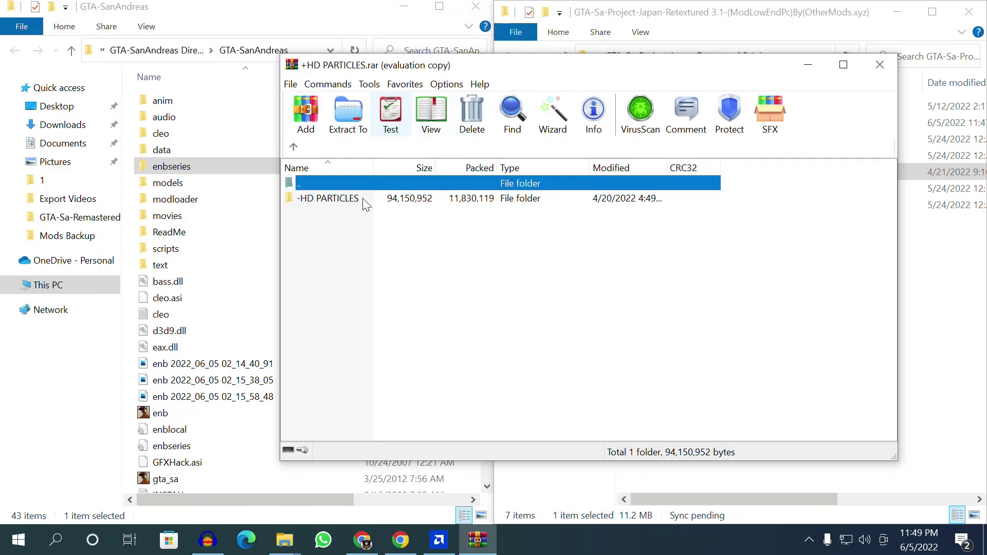
Start extracting the models folder inside -HD PARTICLES and copy the full path of the GTA-SanAndreas game folder.
{"action": "left_click", "coordinate": [315, 199]}
{"action": "left_click", "coordinate": [332, 109]}
{"action": "left_click", "coordinate": [303, 66]}
{"action": "left_click", "coordinate": [296, 47]}
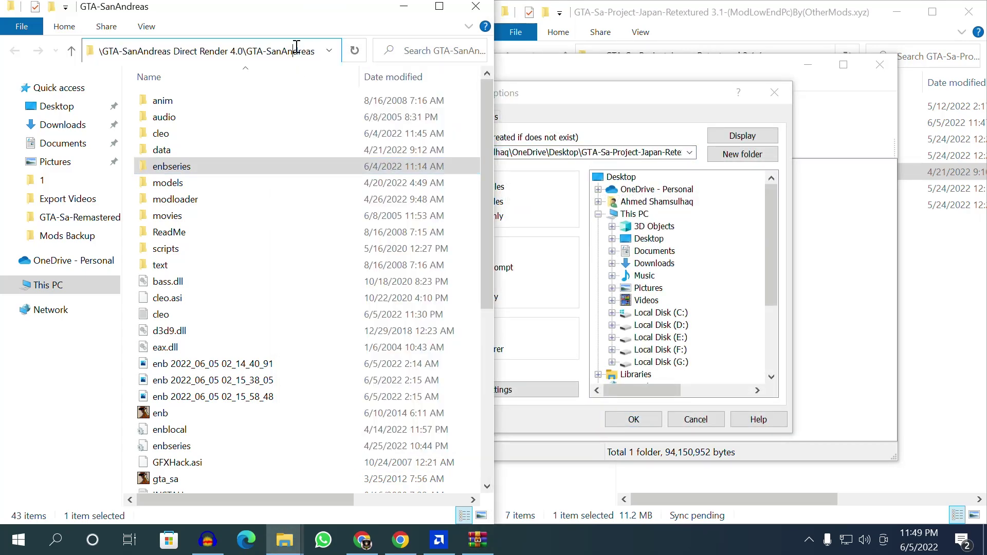
{"action": "key", "text": "ctrl+a"}
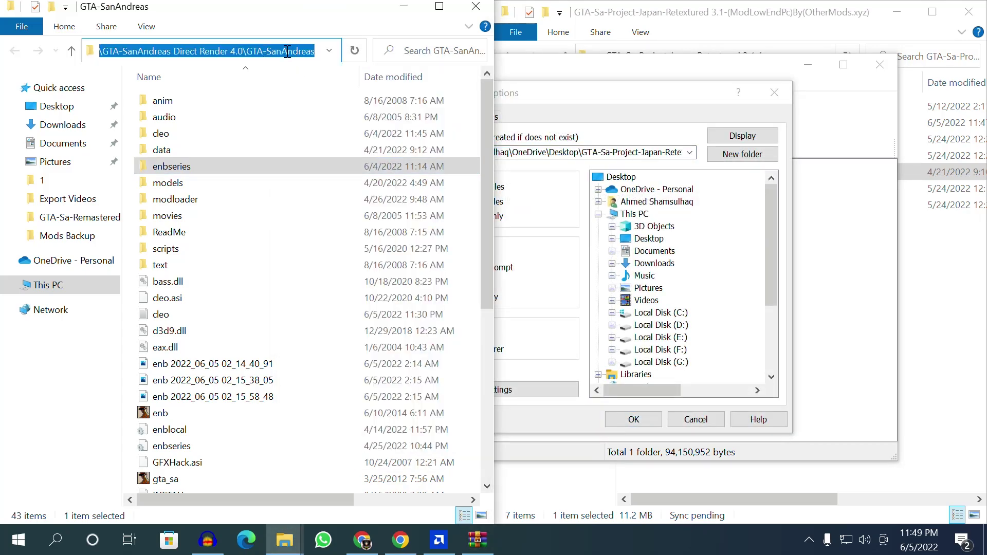
{"action": "right_click", "coordinate": [287, 52]}
{"action": "left_click", "coordinate": [320, 95]}
Extract the models folder to D:\GTA-SanAndreas Direct Render 4.0\GTA-SanAndreas, replacing all existing files.
{"action": "left_click", "coordinate": [547, 432]}
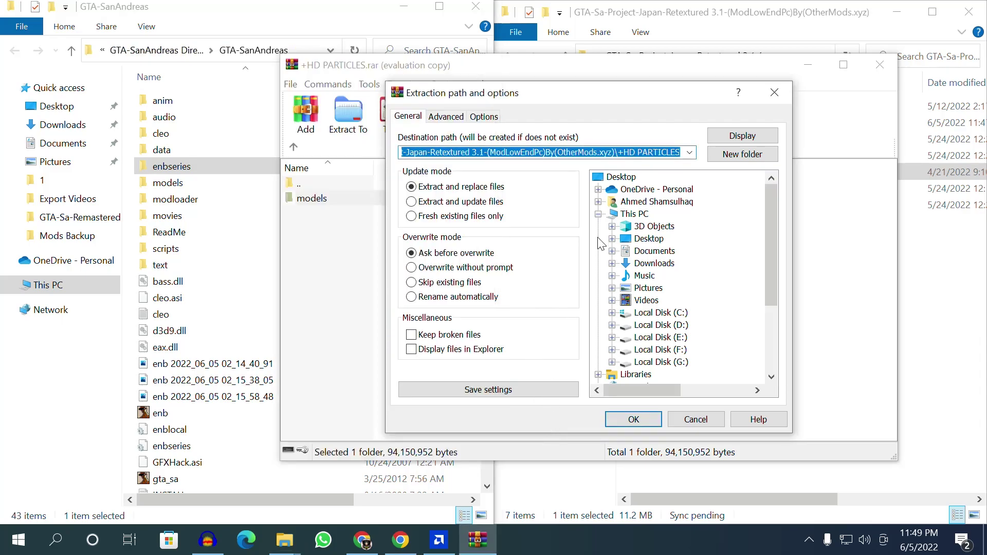
{"action": "key", "text": "ctrl+v"}
{"action": "key", "text": "shift+Home"}
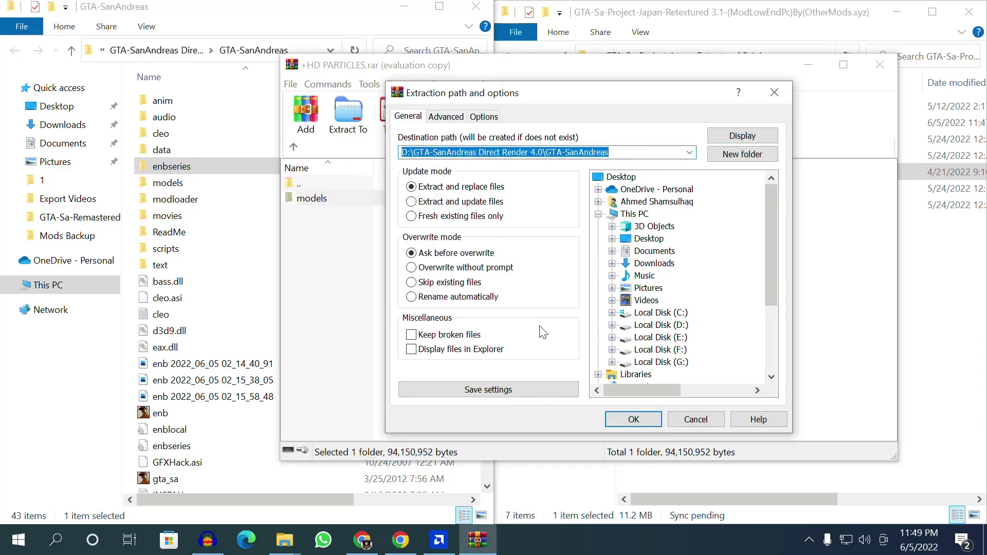
{"action": "key", "text": "End"}
{"action": "left_click", "coordinate": [623, 419]}
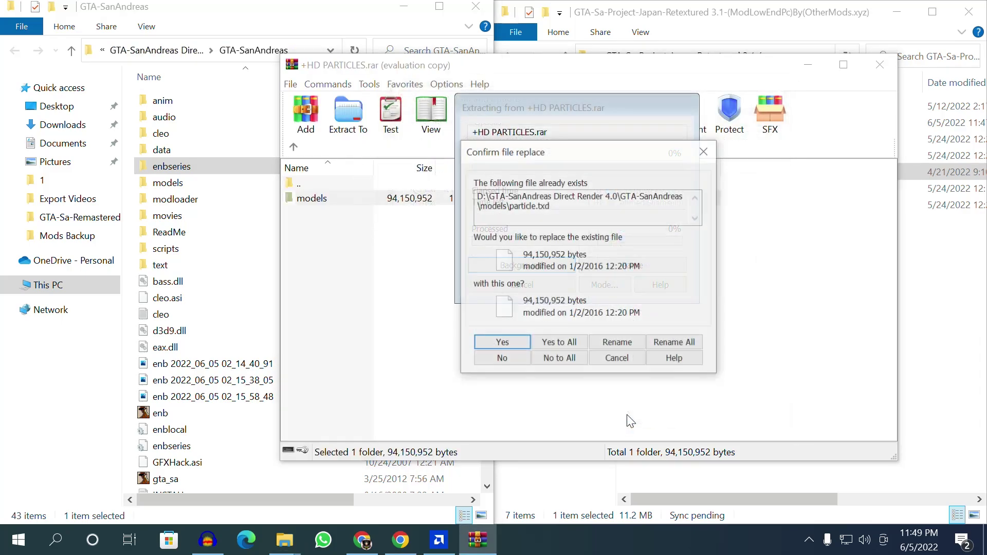
{"action": "left_click", "coordinate": [559, 343]}
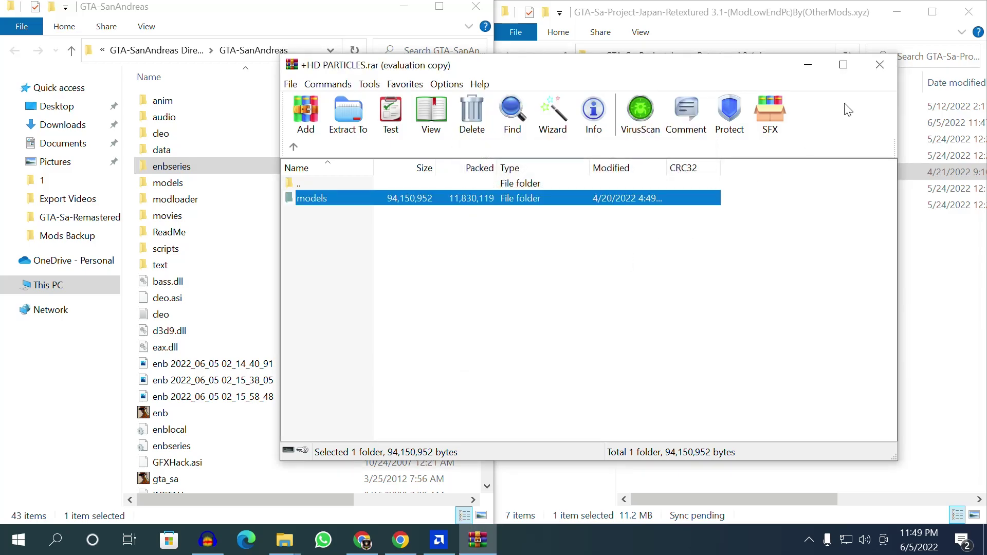
Close the archive and the mod folder window, and maximize the GTA-SanAndreas folder window.
{"action": "left_click", "coordinate": [880, 64]}
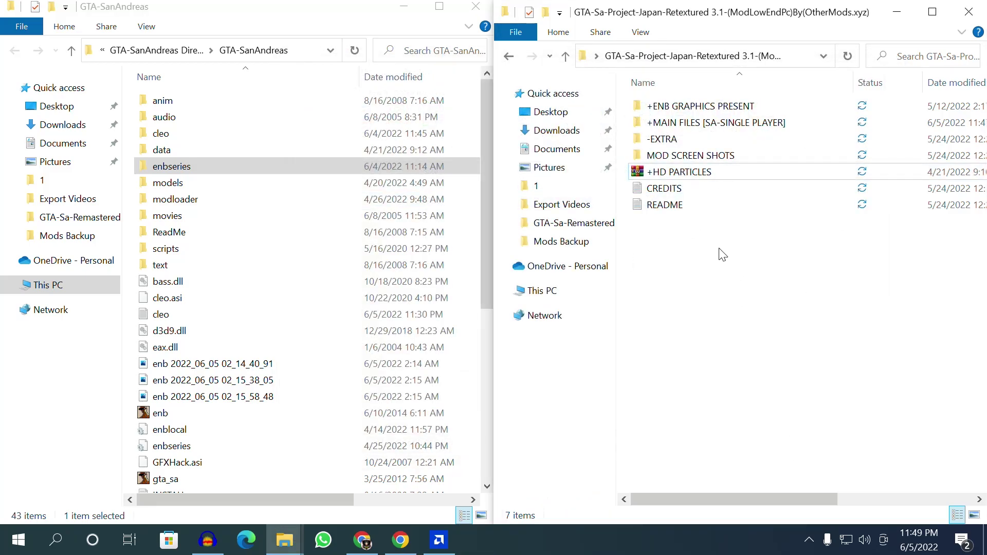
{"action": "left_click", "coordinate": [979, 16]}
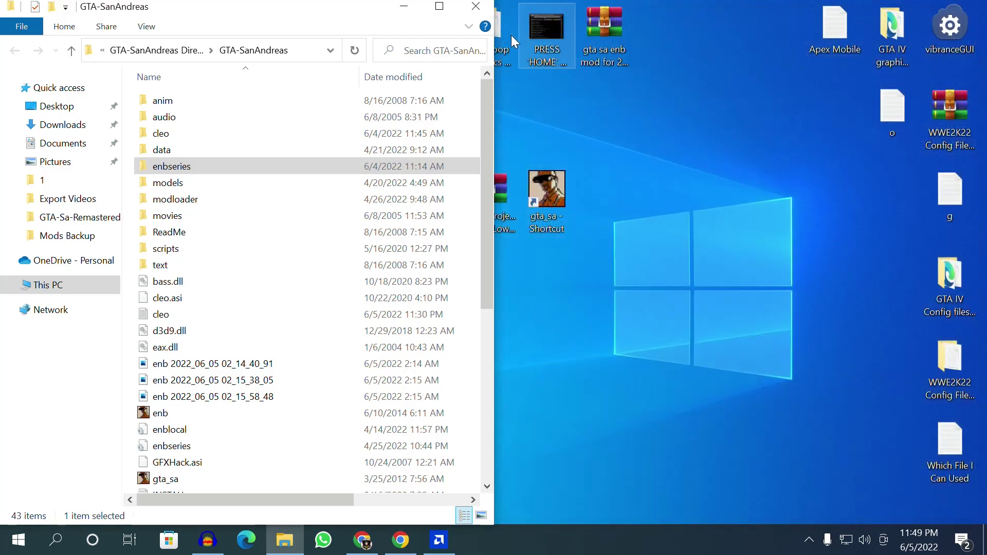
{"action": "left_click", "coordinate": [440, 6]}
Examine the RUN ADMIN FOR ENB 0.313 and SAMP FIX ENB W10 CU batch files in the GTA-SanAndreas folder.
{"action": "scroll", "coordinate": [456, 239], "scroll_direction": "down", "scroll_amount": 4}
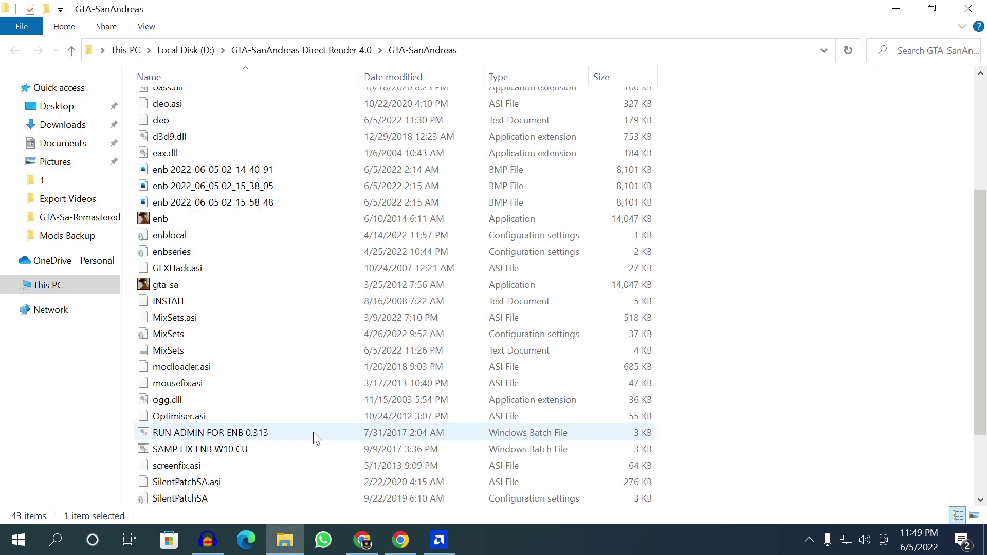
{"action": "left_click", "coordinate": [187, 435]}
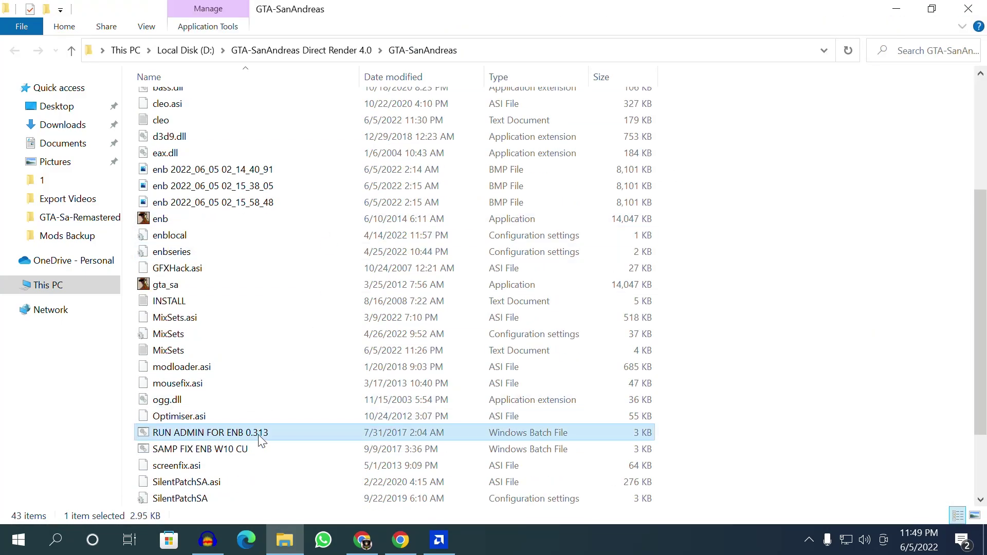
{"action": "right_click", "coordinate": [208, 431]}
{"action": "left_click", "coordinate": [697, 291]}
{"action": "left_click", "coordinate": [221, 284]}
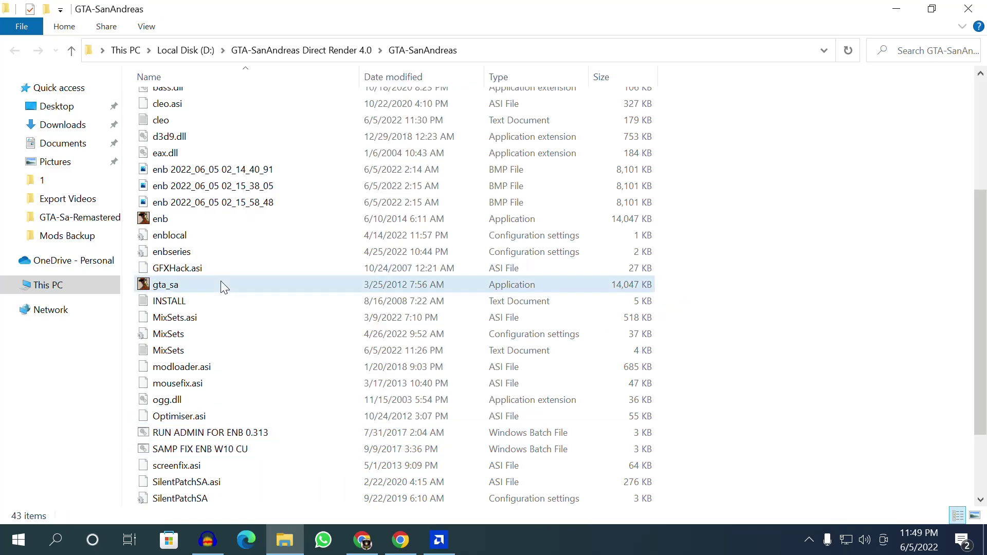
{"action": "left_click", "coordinate": [216, 435]}
{"action": "scroll", "coordinate": [298, 374], "scroll_direction": "down", "scroll_amount": 2}
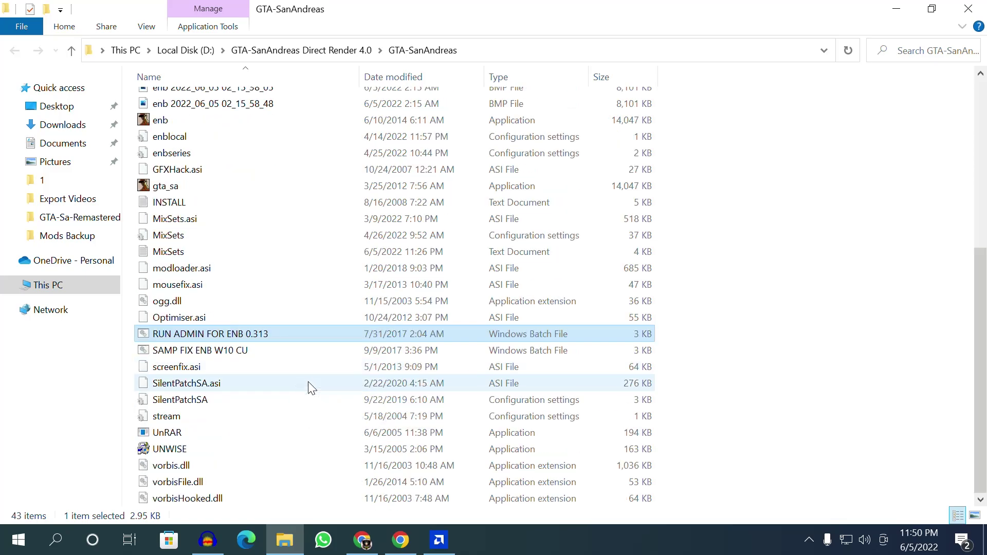
{"action": "left_click", "coordinate": [247, 354]}
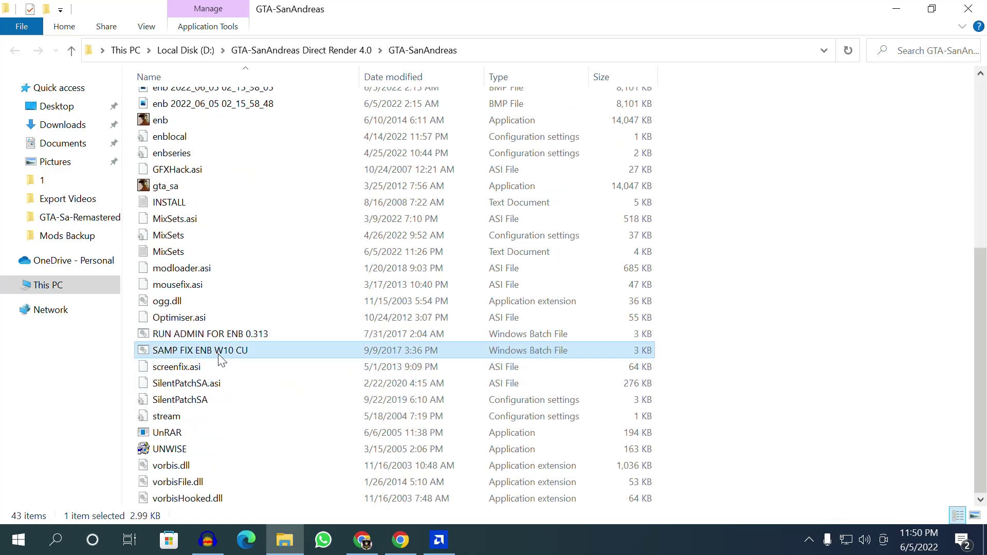
{"action": "left_click", "coordinate": [223, 337]}
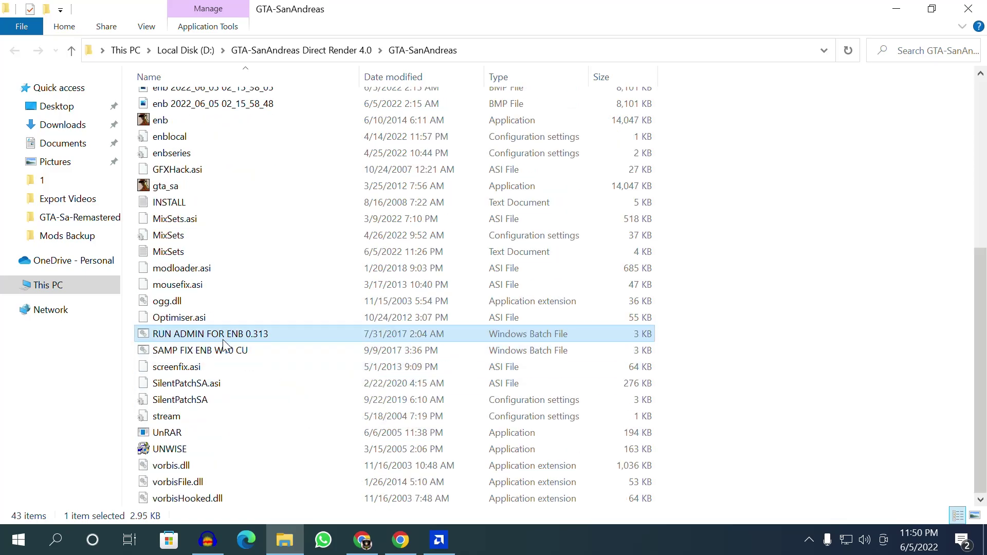
Launch the modded game from the gta_sa application in the GTA-SanAndreas folder.
{"action": "double_click", "coordinate": [172, 188]}
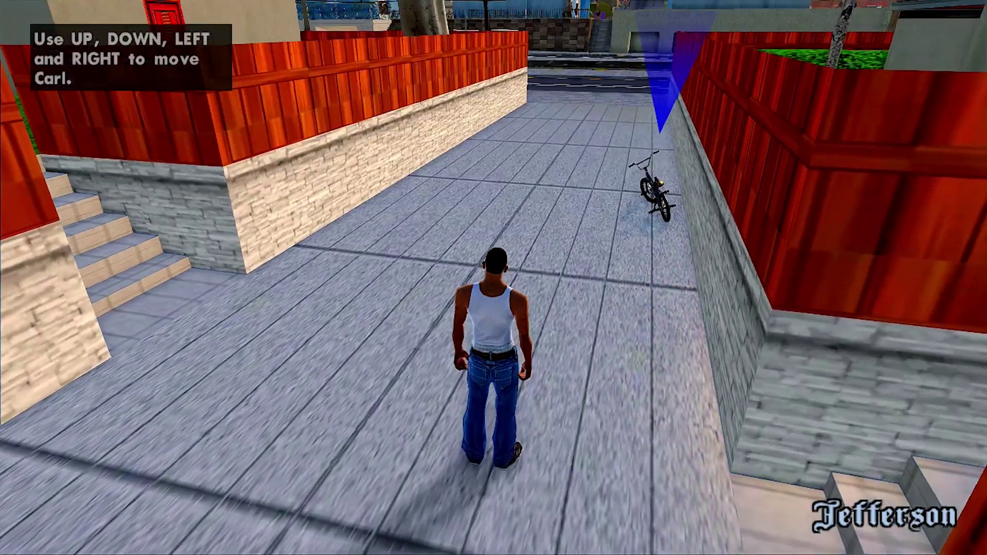
{"action": "key", "text": "w"}
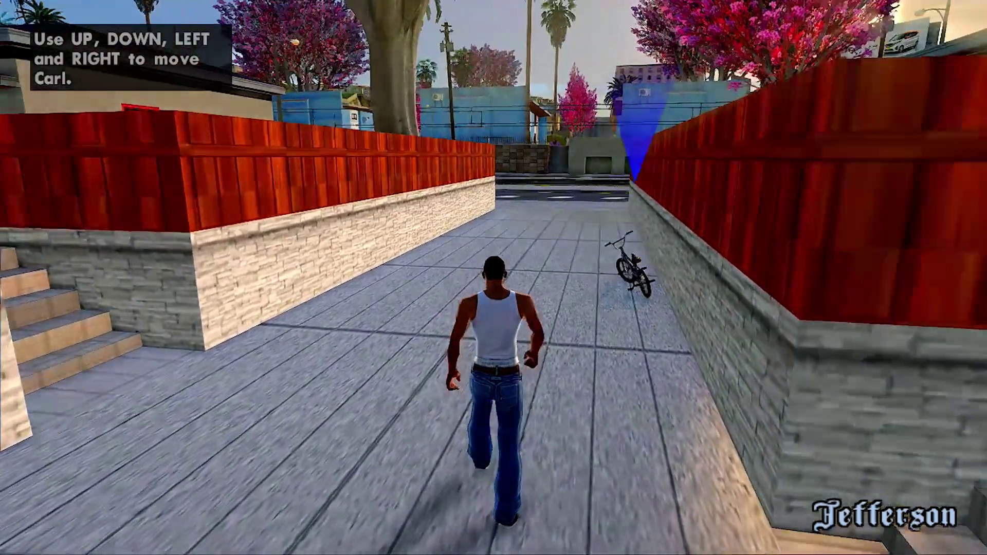
{"action": "key", "text": "a"}
{"action": "key", "text": "d"}
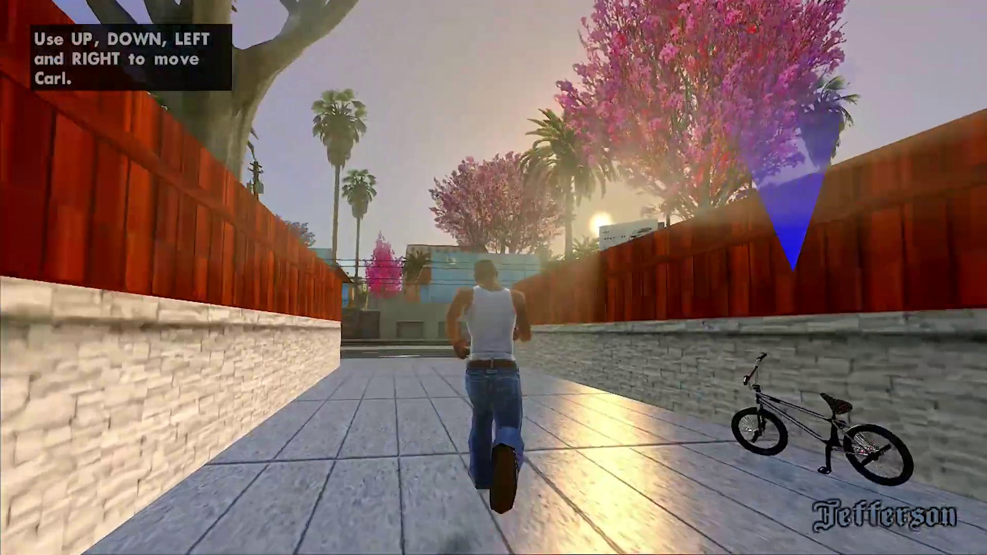
{"action": "key", "text": "w"}
{"action": "key", "text": "d"}
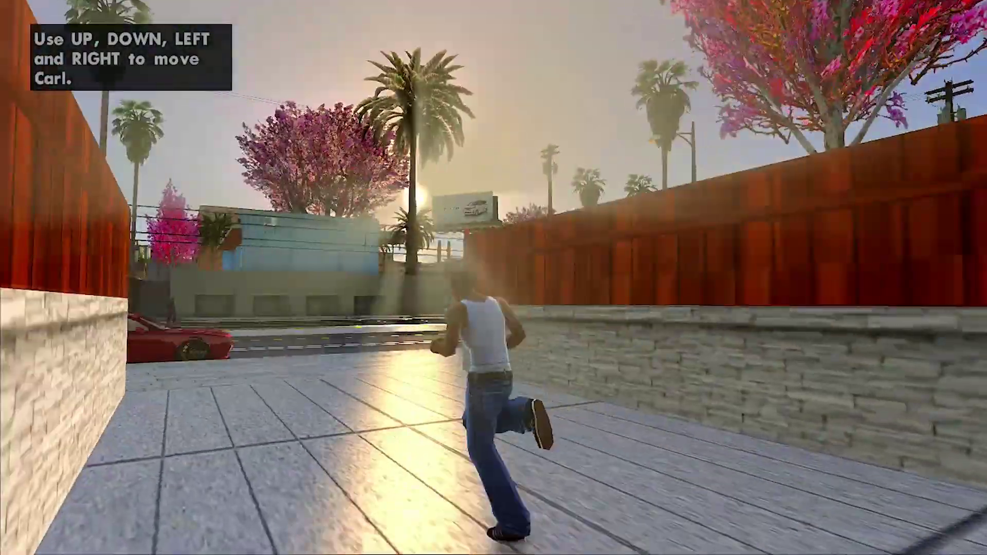
{"action": "key", "text": "w"}
{"action": "key", "text": "a"}
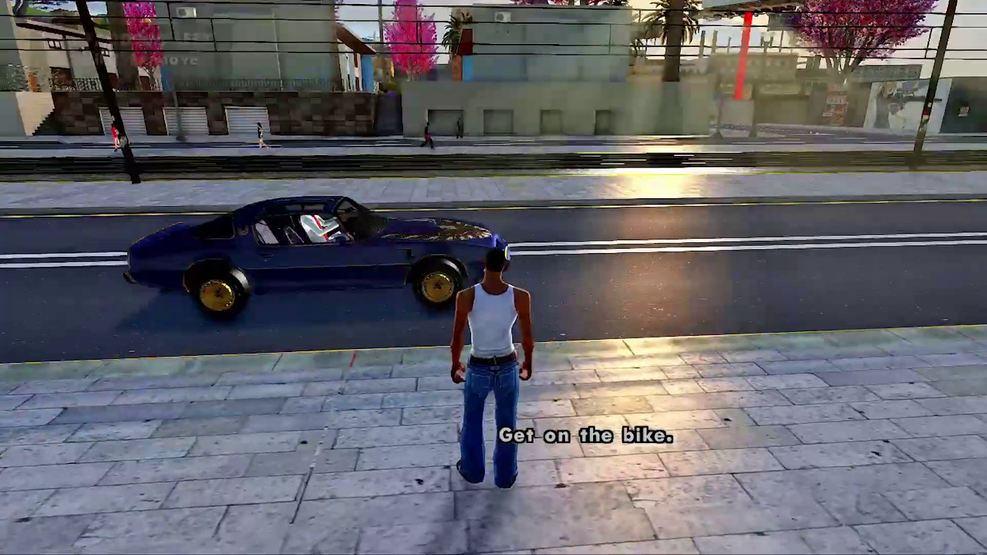
{"action": "key", "text": "d"}
{"action": "key", "text": "w"}
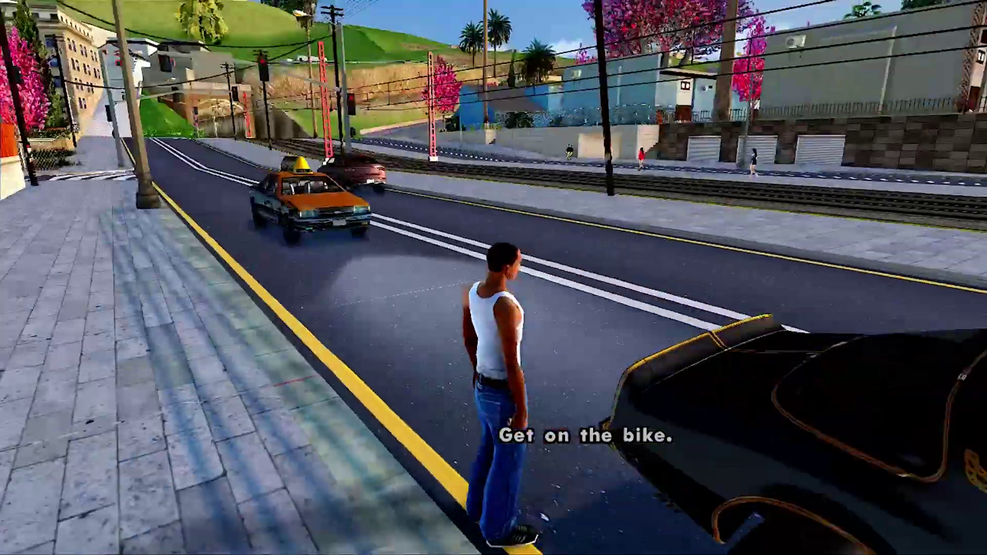
{"action": "key", "text": "d"}
{"action": "key", "text": "w"}
{"action": "key", "text": "a"}
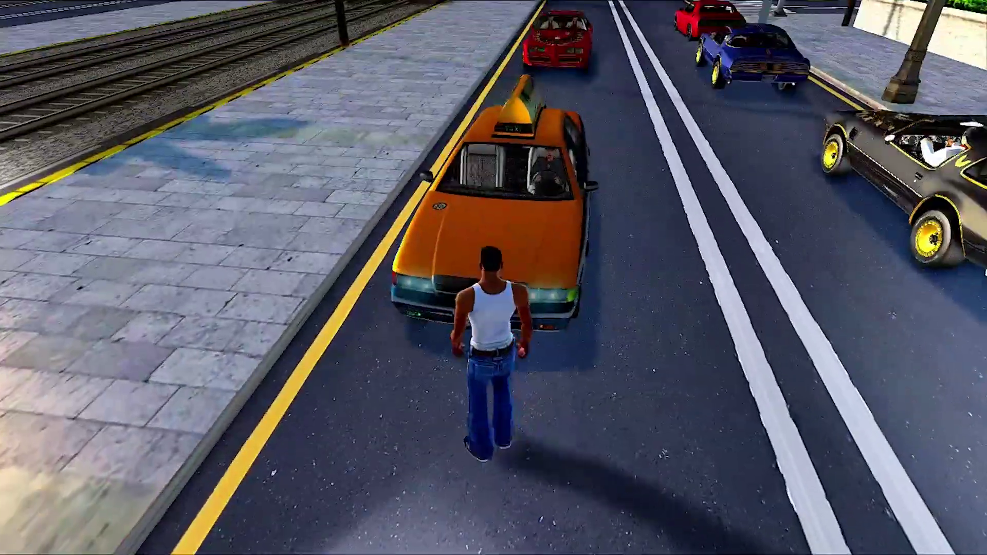
{"action": "key", "text": "w"}
{"action": "key", "text": "a"}
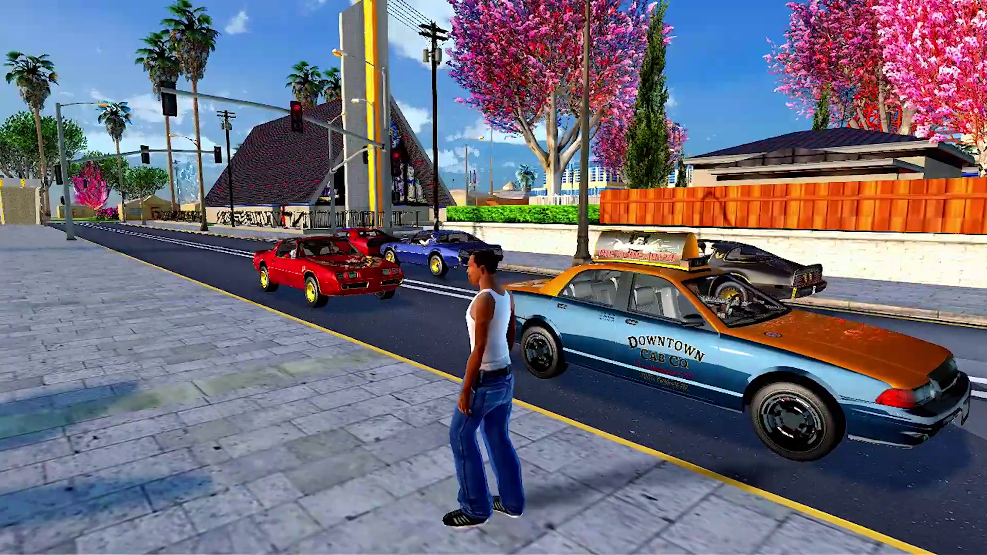
{"action": "key", "text": "w"}
{"action": "key", "text": "a"}
Use the in-game time menu to set the time to noon (12:00) and change it to night (23:00).
{"action": "key", "text": "F10"}
{"action": "key", "text": "Up"}
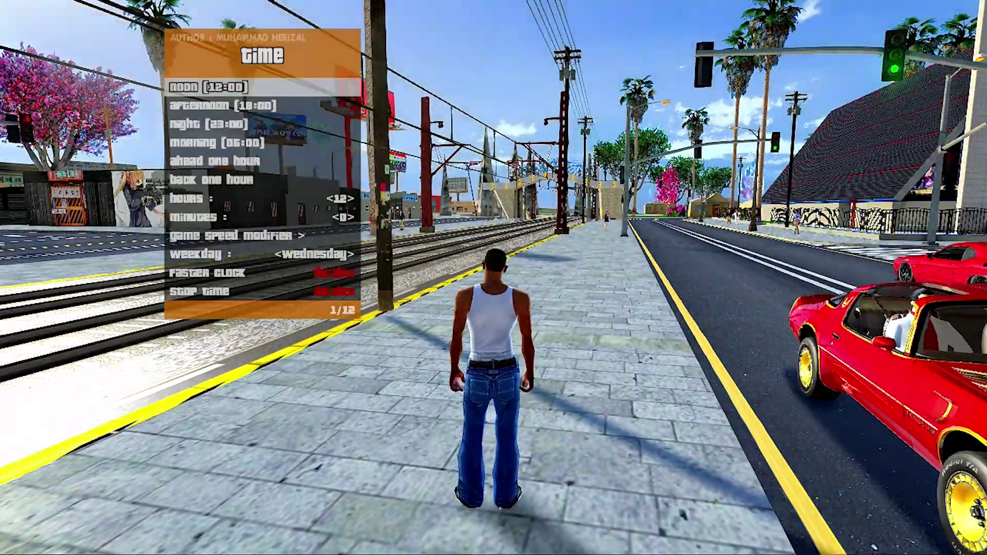
{"action": "key", "text": "Down"}
{"action": "key", "text": "w"}
{"action": "key", "text": "a"}
{"action": "key", "text": "Down"}
{"action": "key", "text": "Return"}
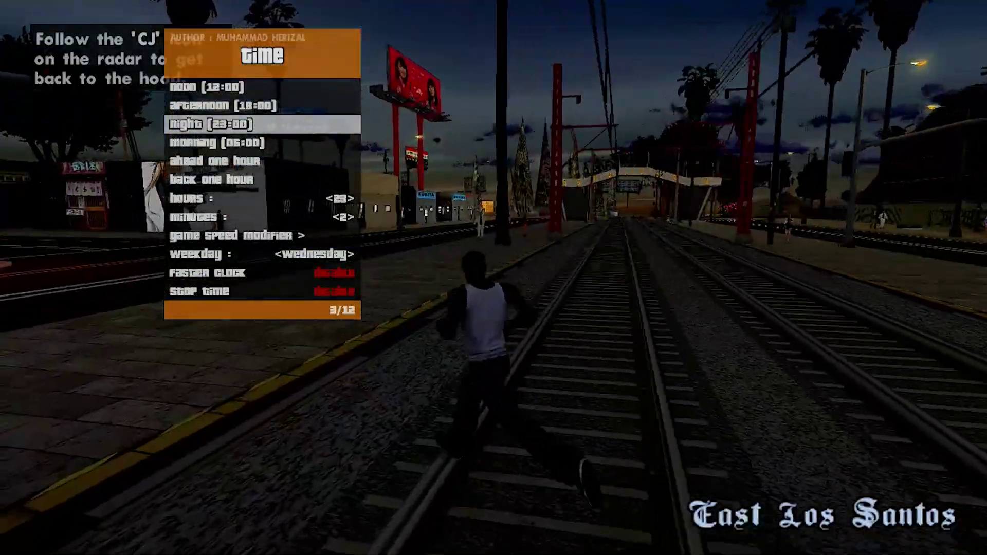
{"action": "key", "text": "d"}
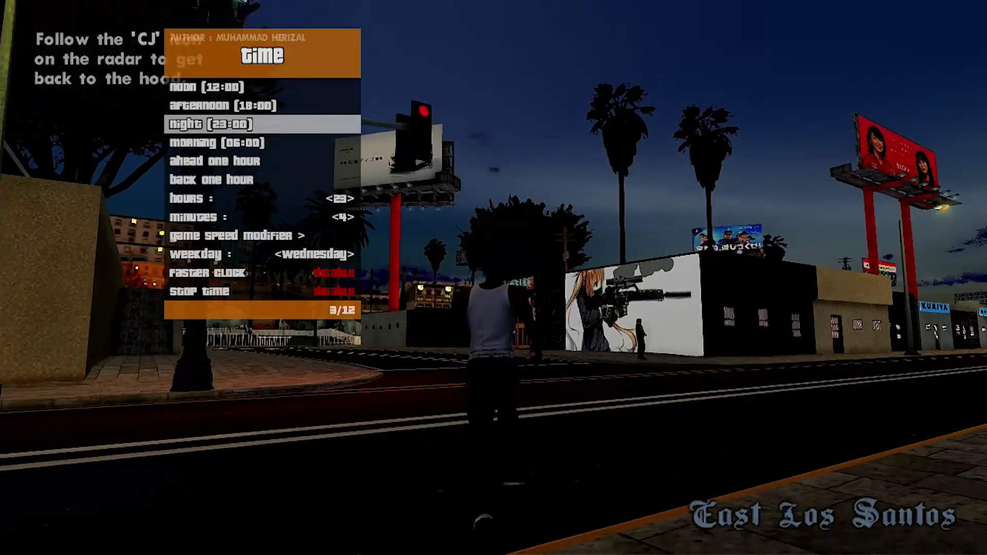
Set the weather to Rainy SF in the trainer, close it, and run down the street to view the rain and wet-road reflections.
{"action": "key", "text": "Return"}
{"action": "key", "text": "BackSpace"}
{"action": "key", "text": "Down"}
{"action": "key", "text": "Down"}
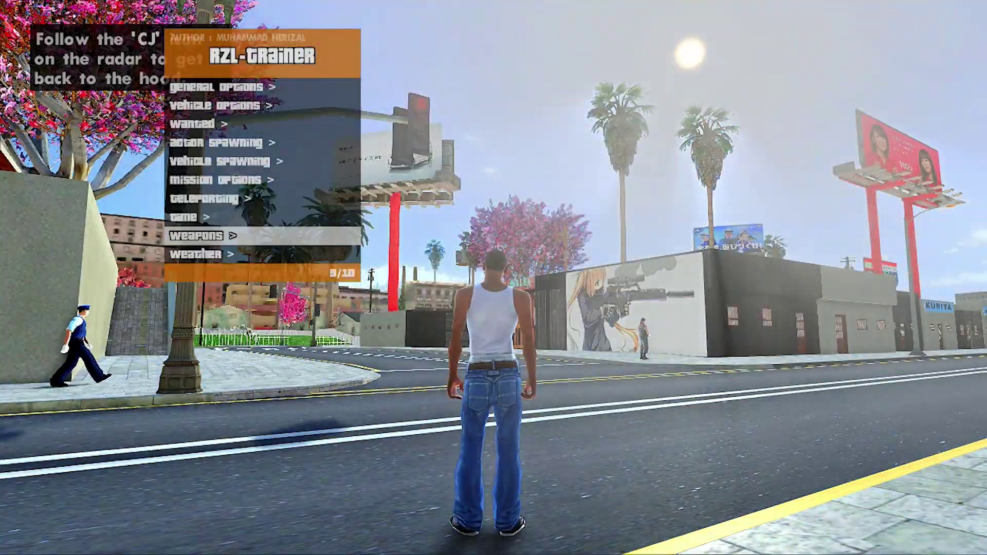
{"action": "key", "text": "Return"}
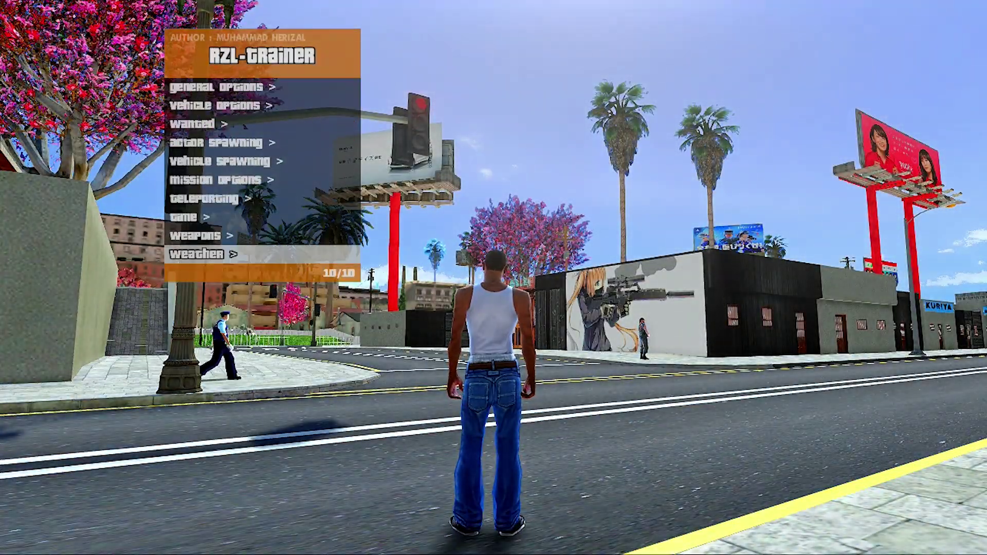
{"action": "key", "text": "Return"}
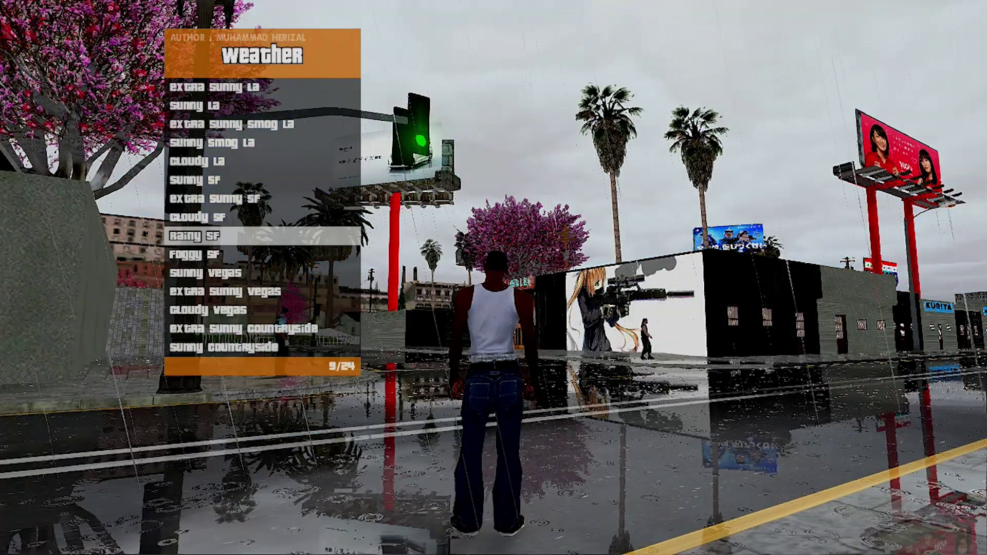
{"action": "key", "text": "BackSpace"}
{"action": "key", "text": "w"}
{"action": "key", "text": "d"}
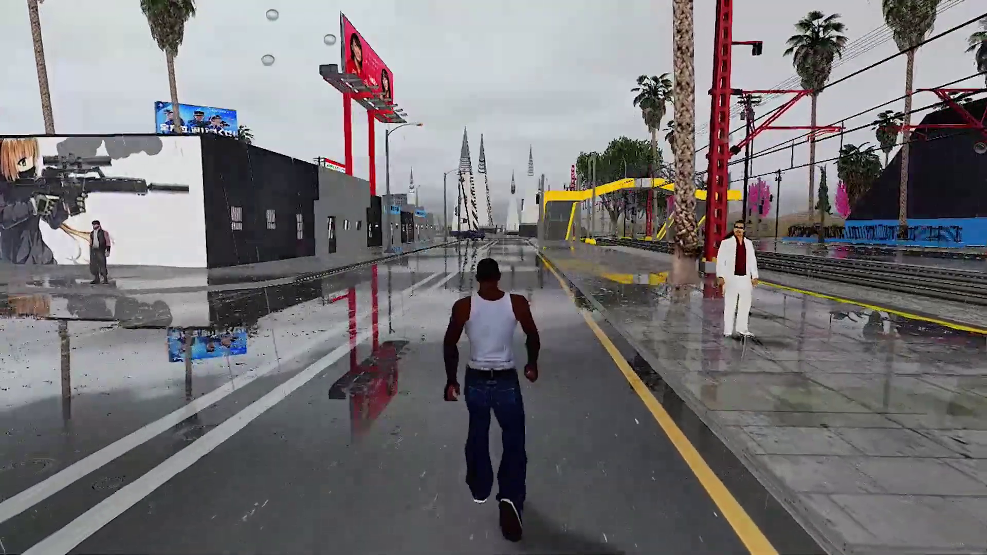
Open the ENBSeries editor, pause the game to turn off EnableBloom in the effect settings, and return to gameplay.
{"action": "key", "text": "shift+Return"}
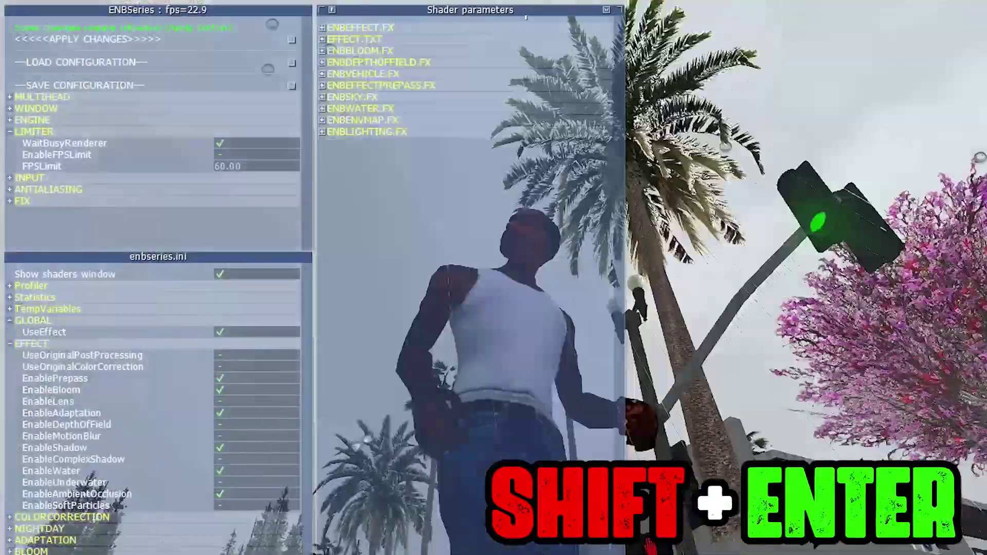
{"action": "key", "text": "Escape"}
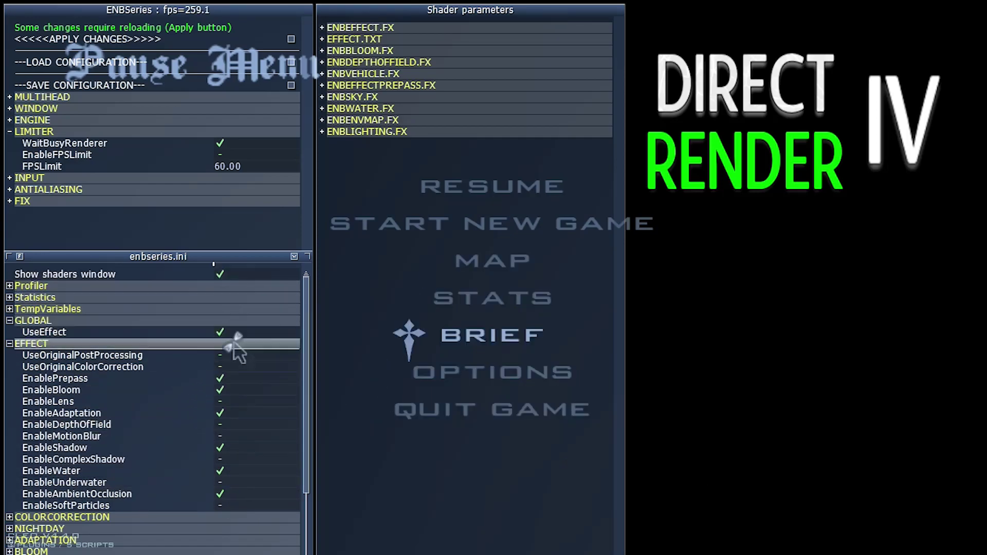
{"action": "key", "text": "Return"}
{"action": "key", "text": "Return"}
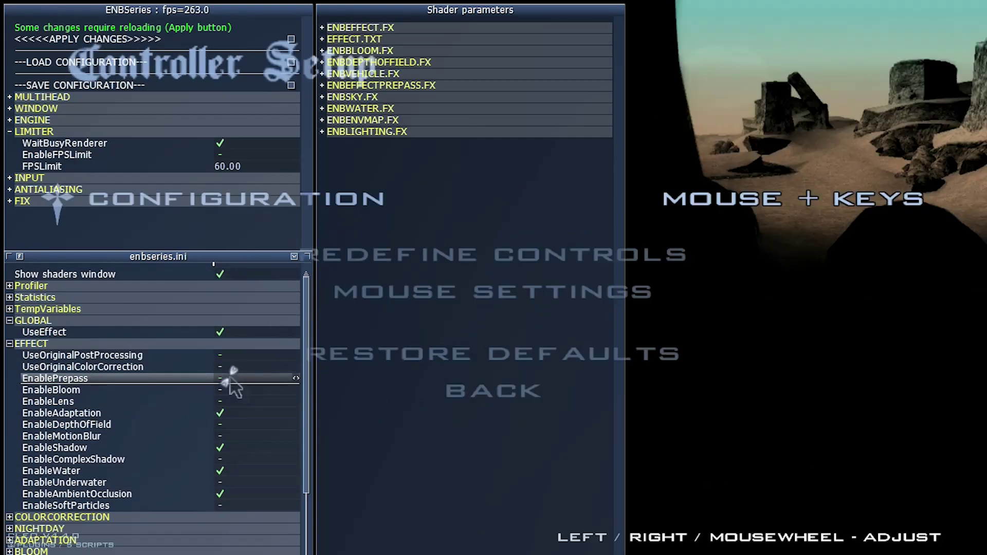
{"action": "key", "text": "Right"}
{"action": "key", "text": "Escape"}
{"action": "key", "text": "Escape"}
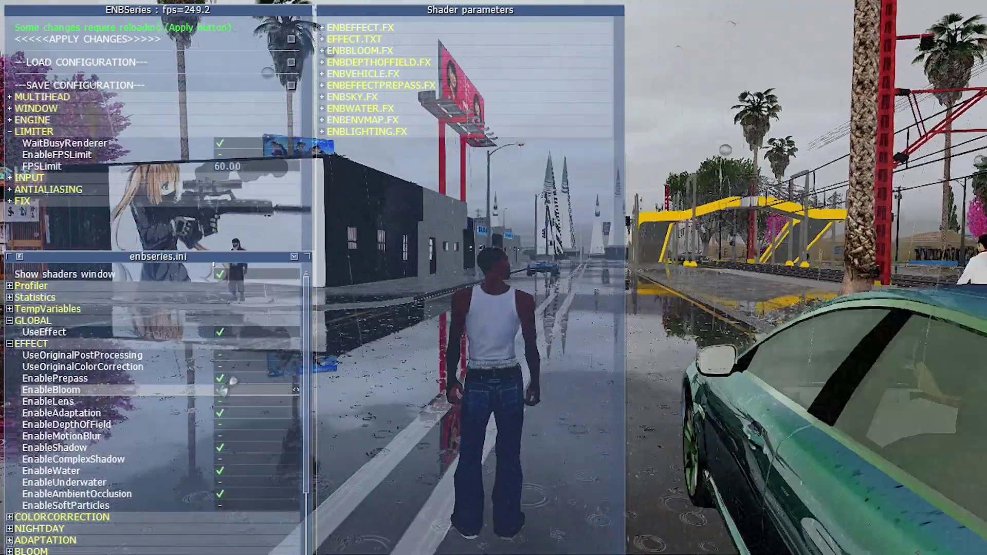